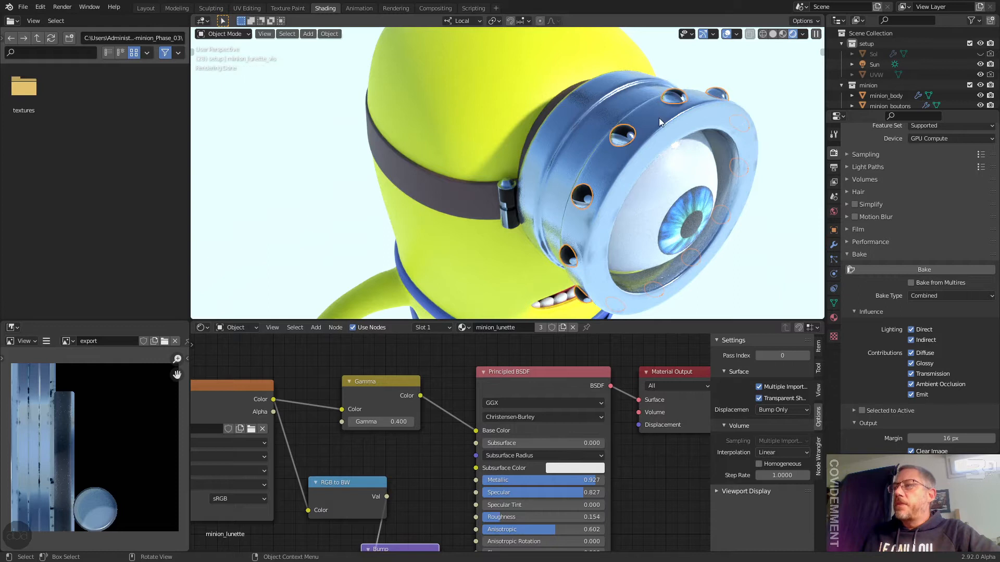
- Make the goggle screws' shared minion_lunette material a single-user copy and rename it minion_lunette_vis
scroll(612, 137, up, 6)
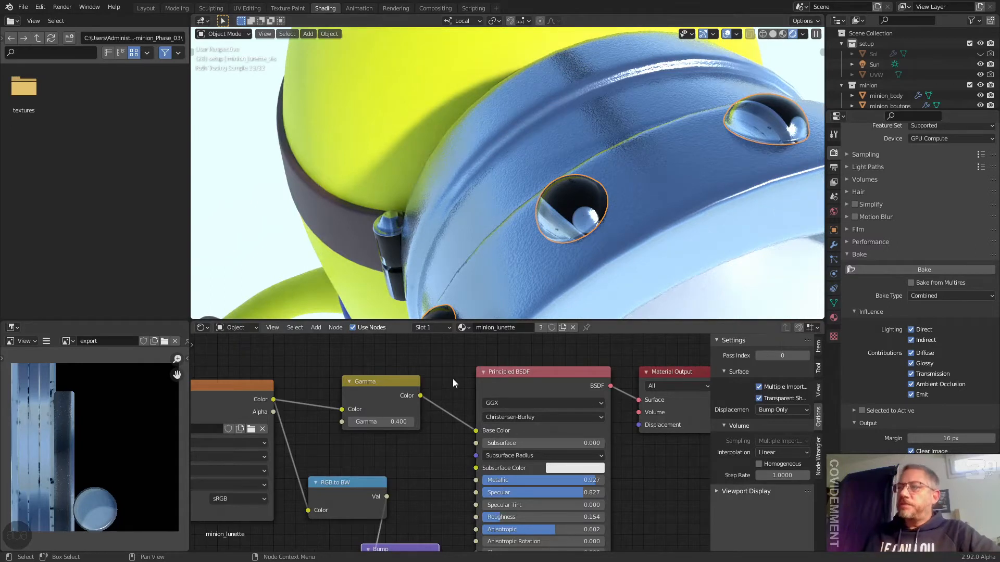
key(Home)
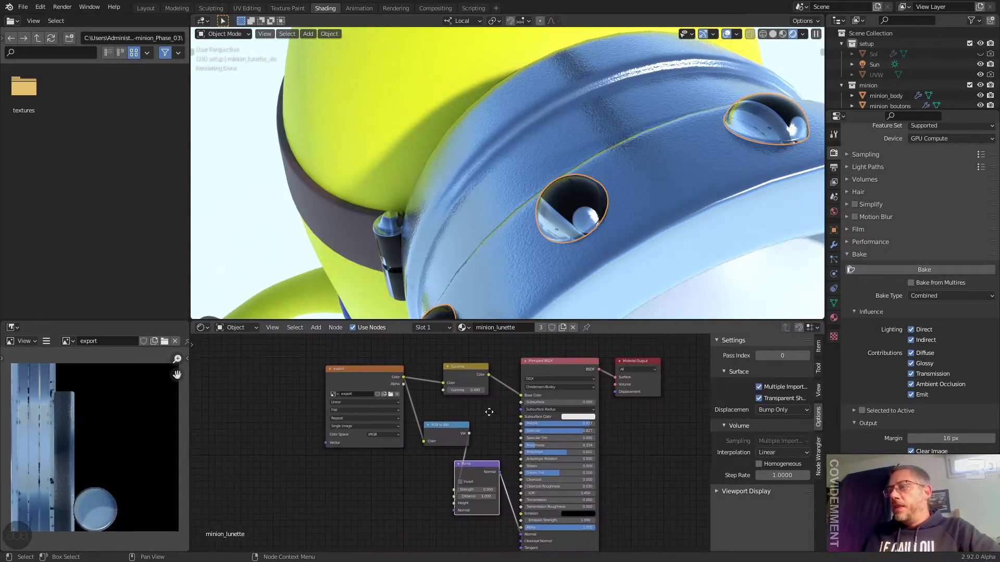
click(540, 327)
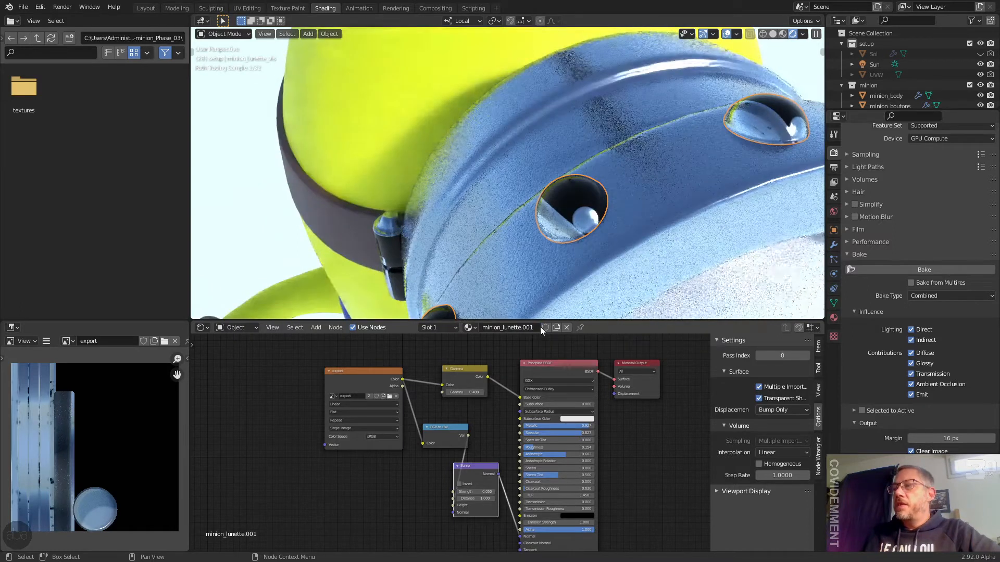
click(531, 327)
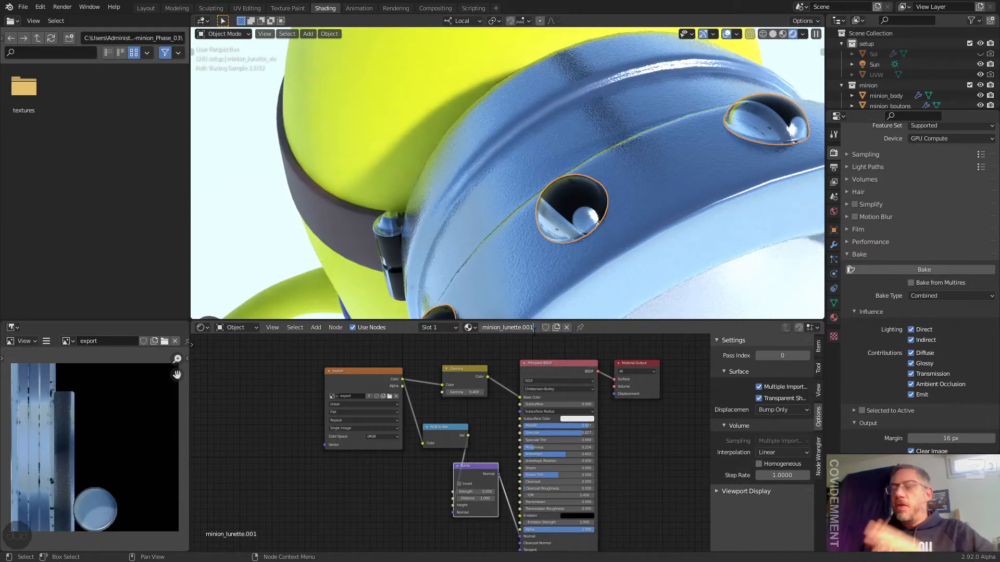
key(BackSpace)
key(BackSpace)
key(BackSpace)
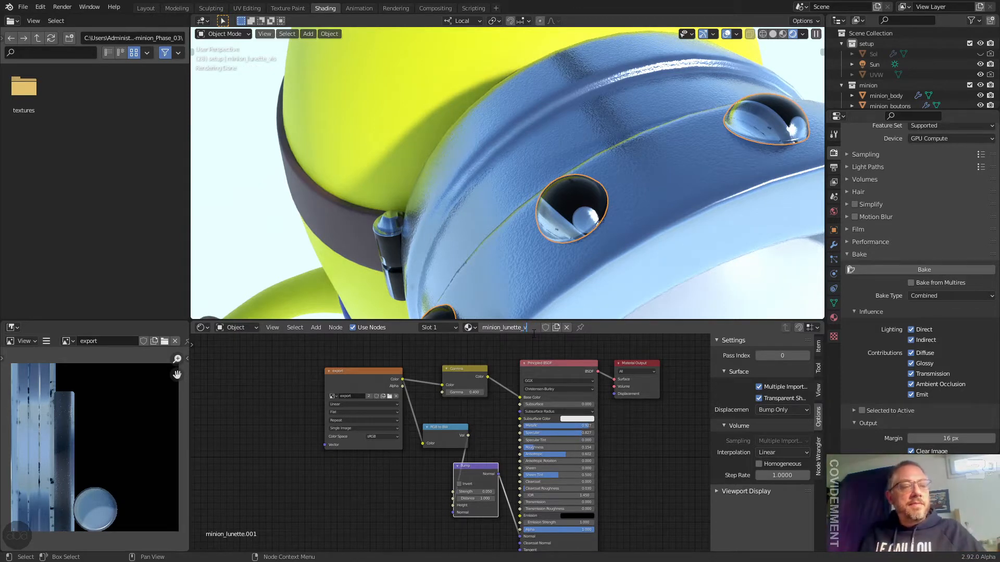
text(_vis)
key(Return)
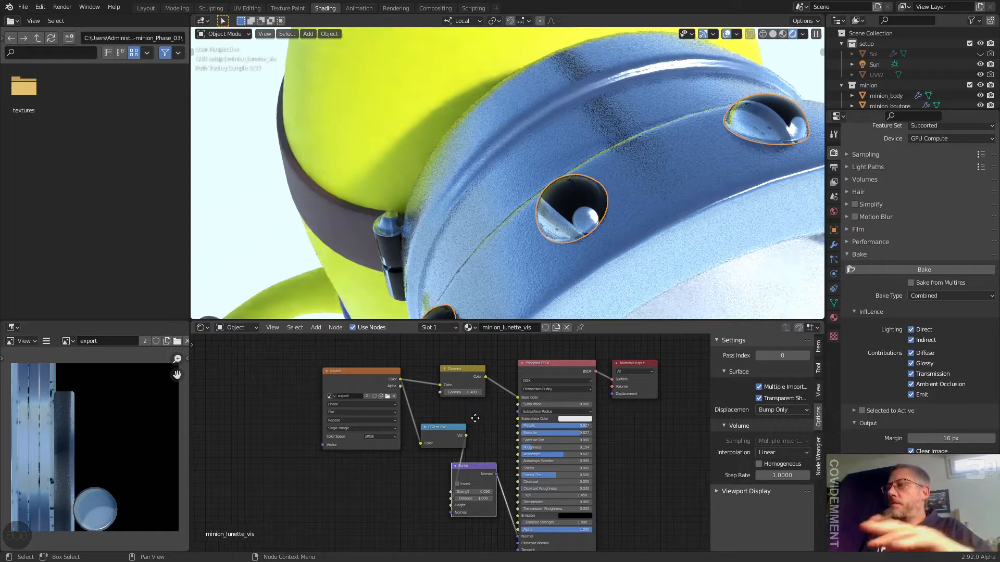
- Delete the export image texture node and disconnect the Gamma node from the Principled BSDF's Base Color, setting Gamma aside
scroll(437, 412, up, 2)
middle_drag(423, 413, 424, 439)
drag(269, 365, 432, 471)
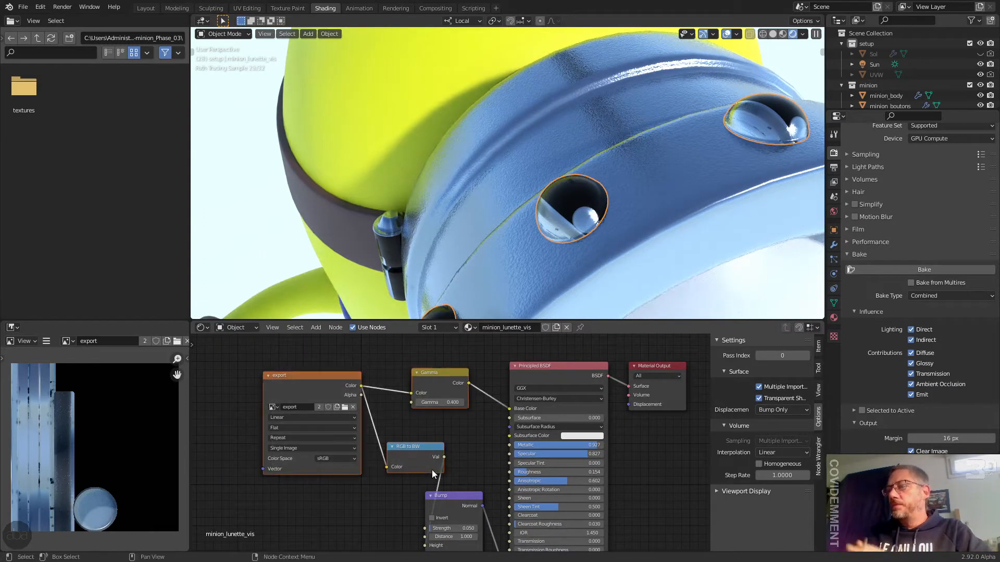
drag(303, 342, 324, 383)
key(x)
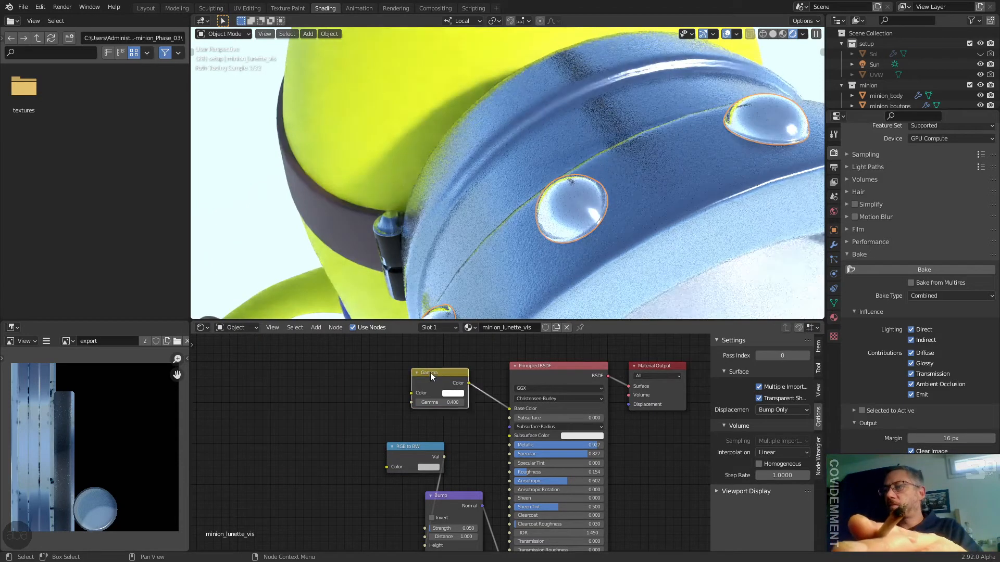
drag(430, 373, 357, 418)
drag(511, 409, 477, 409)
mouse_move(594, 208)
middle_down()
mouse_move(608, 182)
mouse_move(585, 217)
middle_up()
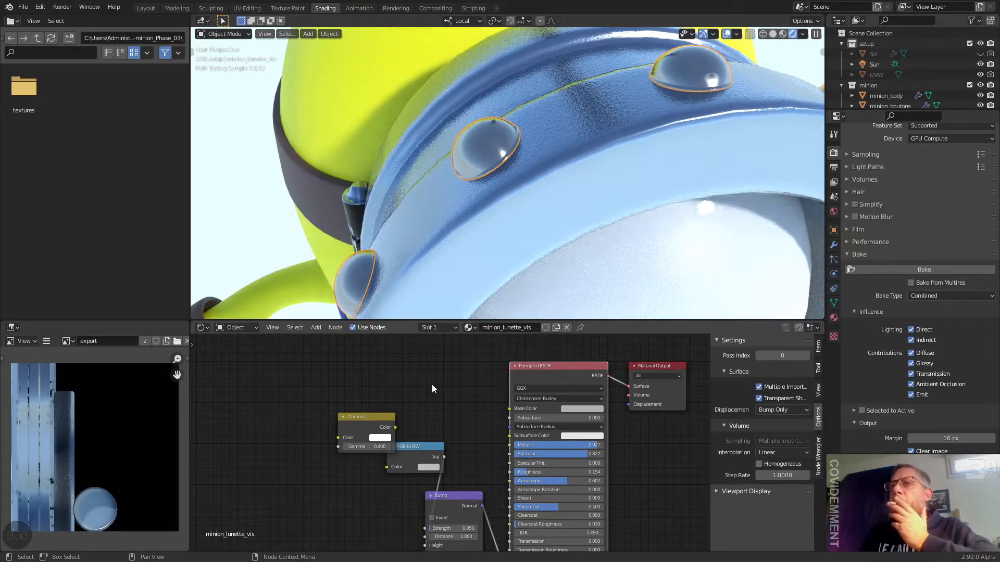
- Add the Mask node group and connect its Edge Mask output to the Principled BSDF's Base Color
click(315, 327)
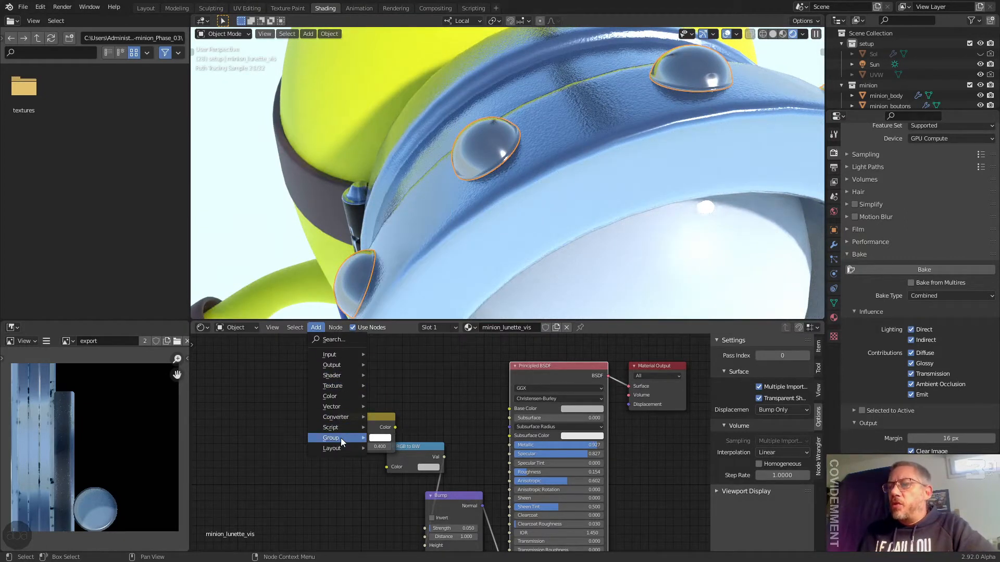
mouse_move(341, 438)
click(396, 464)
click(313, 432)
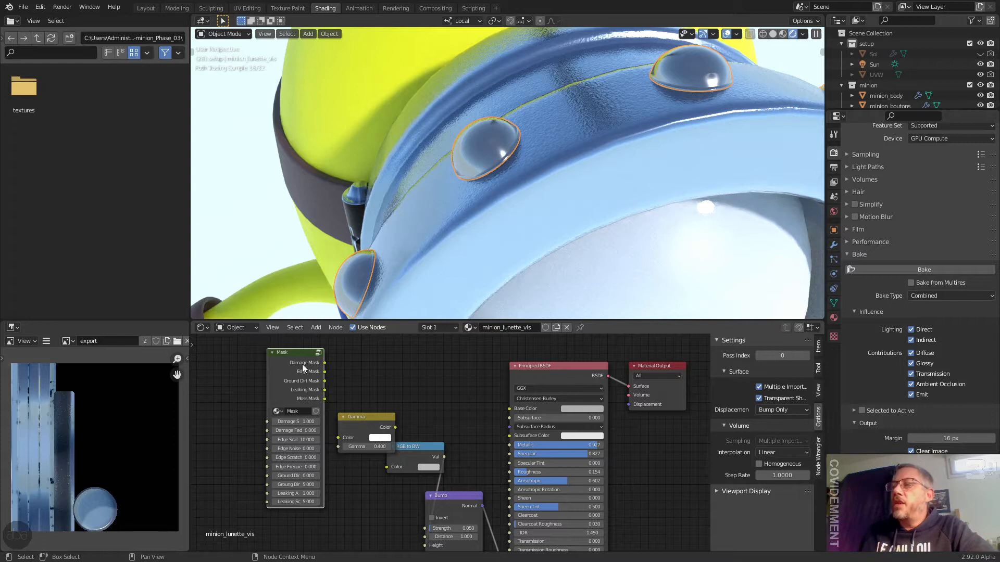
middle_drag(327, 382, 313, 389)
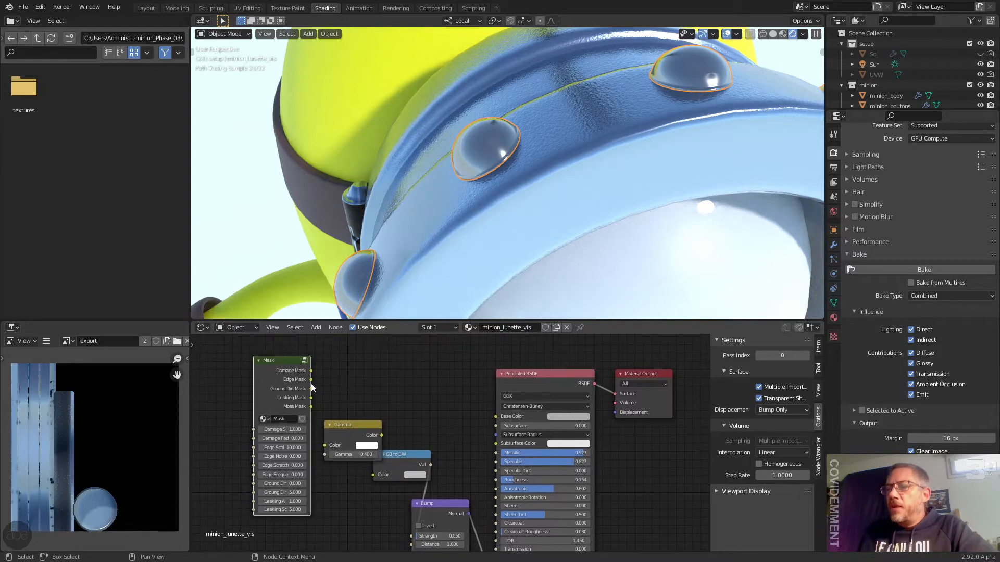
drag(311, 380, 496, 422)
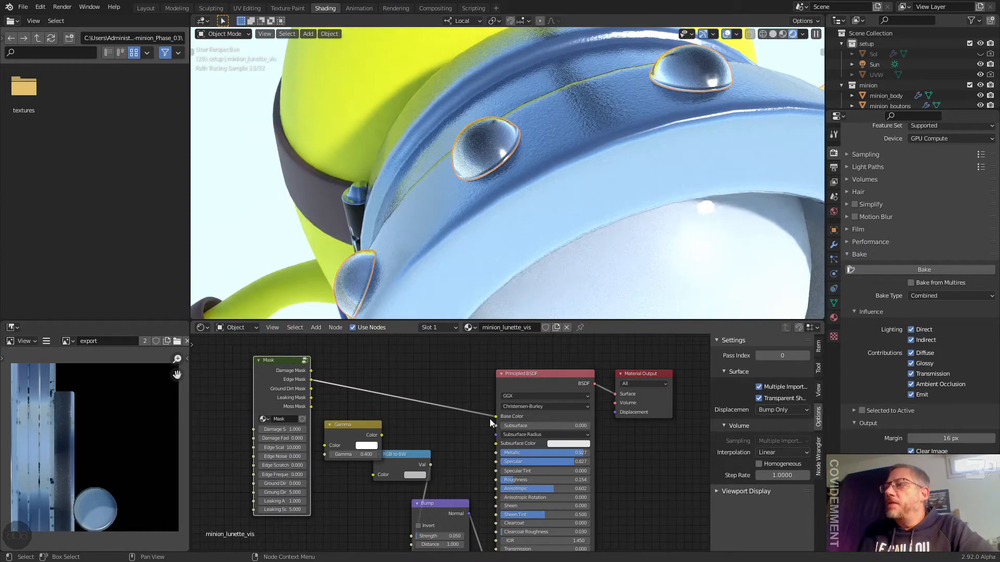
middle_drag(419, 267, 451, 223)
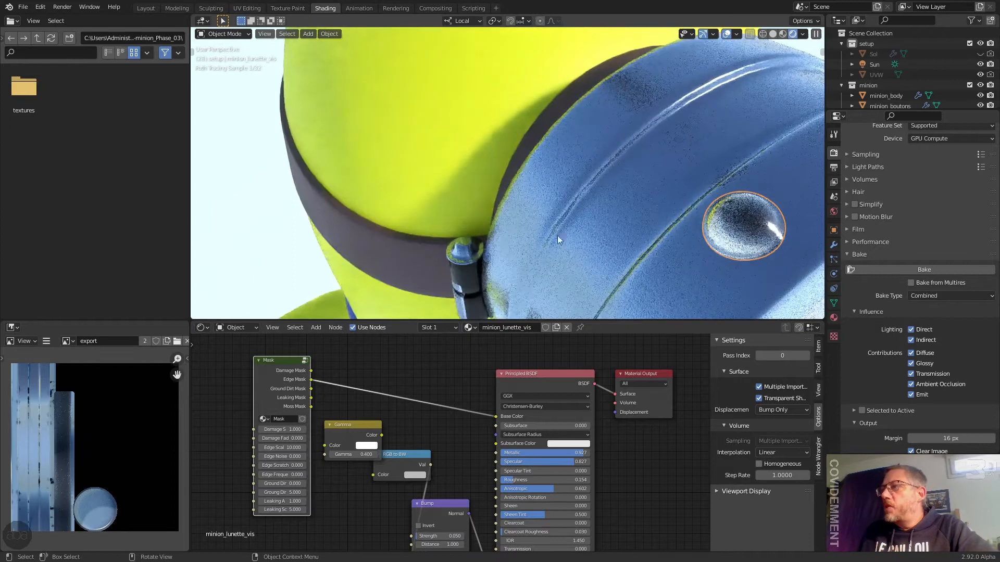
middle_drag(734, 241, 711, 225)
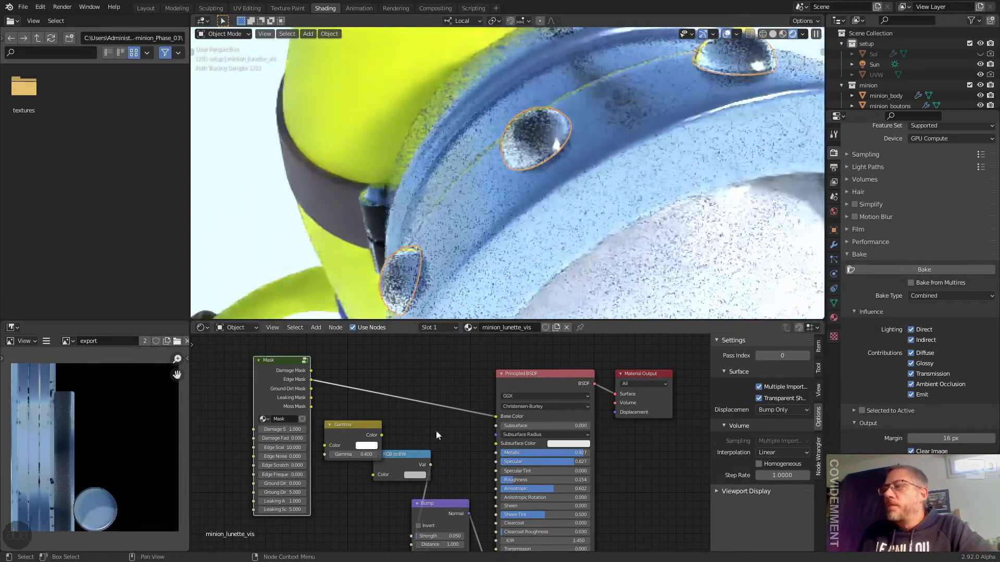
- Add a Noise Texture node below the Mask group and connect its Color output to the RGB to BW node
middle_drag(383, 499, 402, 466)
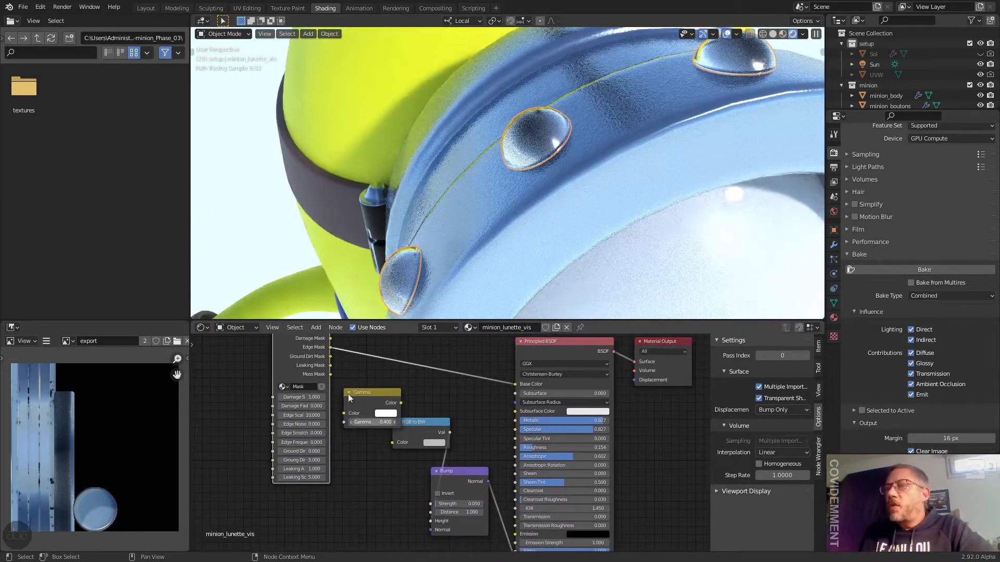
click(316, 328)
mouse_move(341, 397)
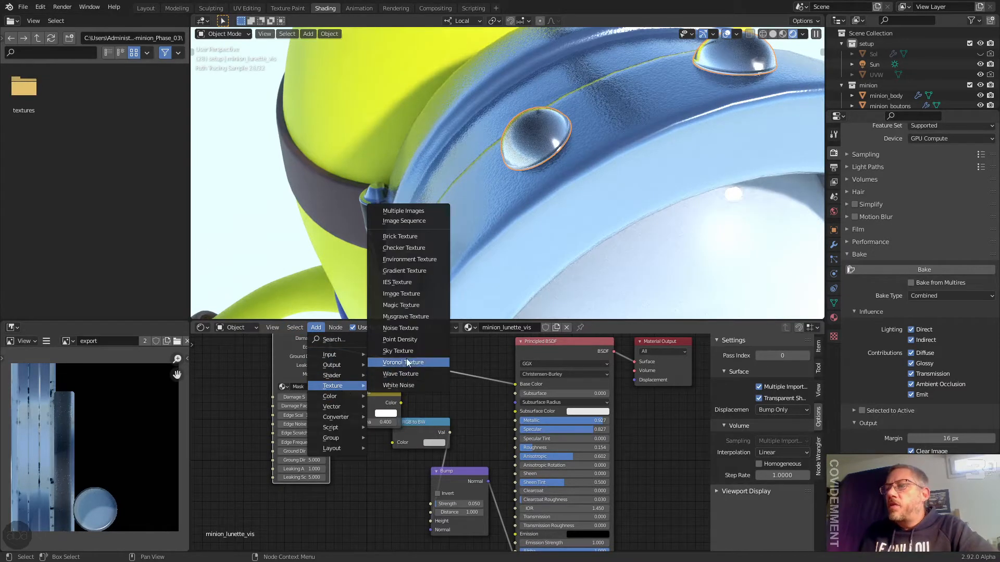
click(399, 328)
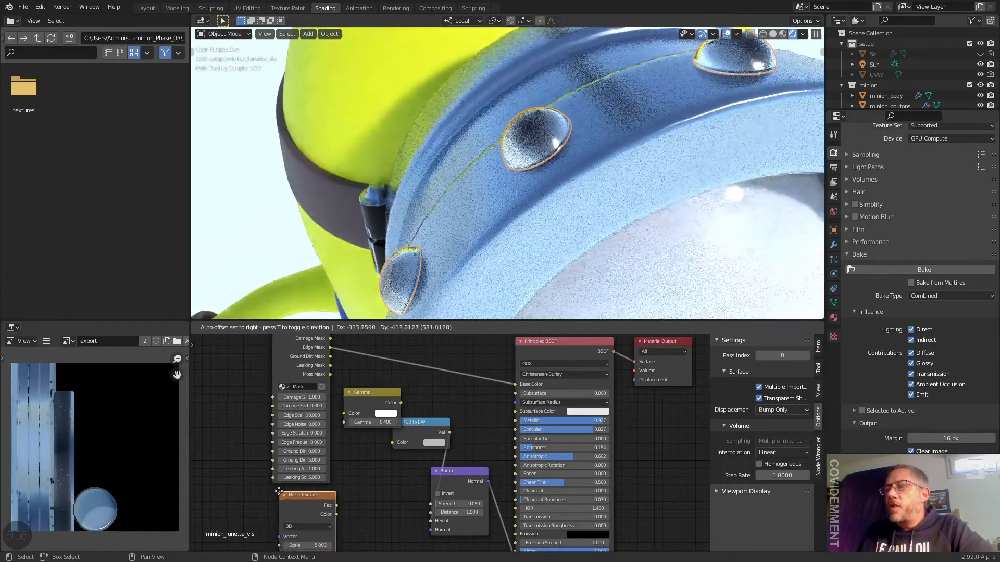
middle_drag(338, 506, 339, 455)
scroll(343, 466, up, 5)
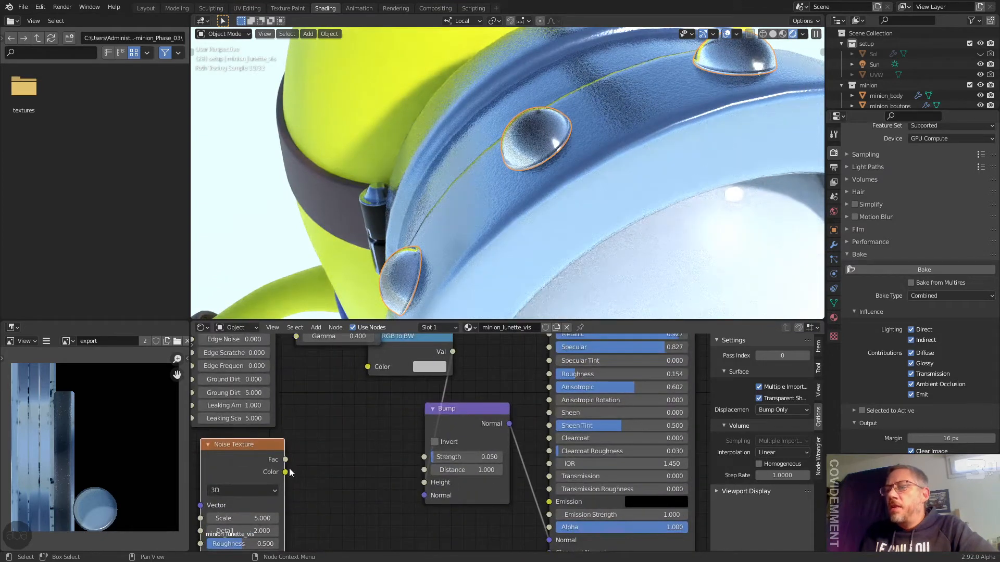
drag(285, 473, 367, 367)
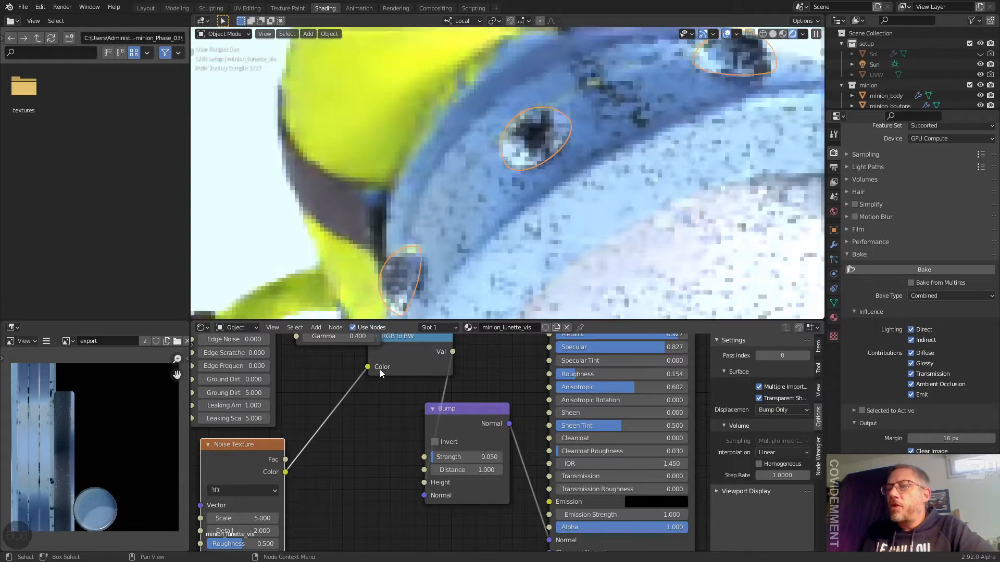
- Arrange the RGB to BW node between Noise Texture and Bump, and place the Gamma node just above it
drag(408, 338, 350, 447)
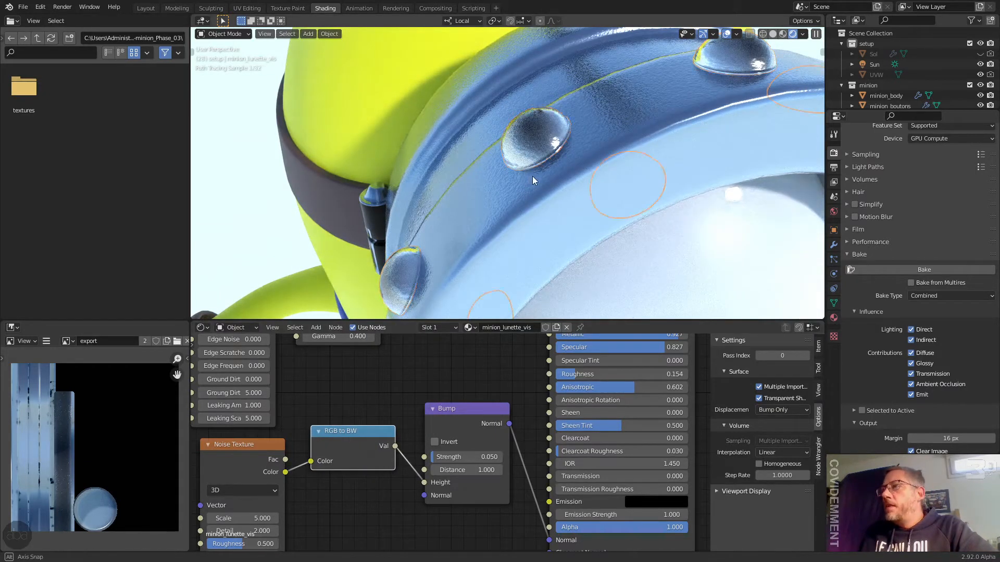
middle_drag(533, 176, 543, 174)
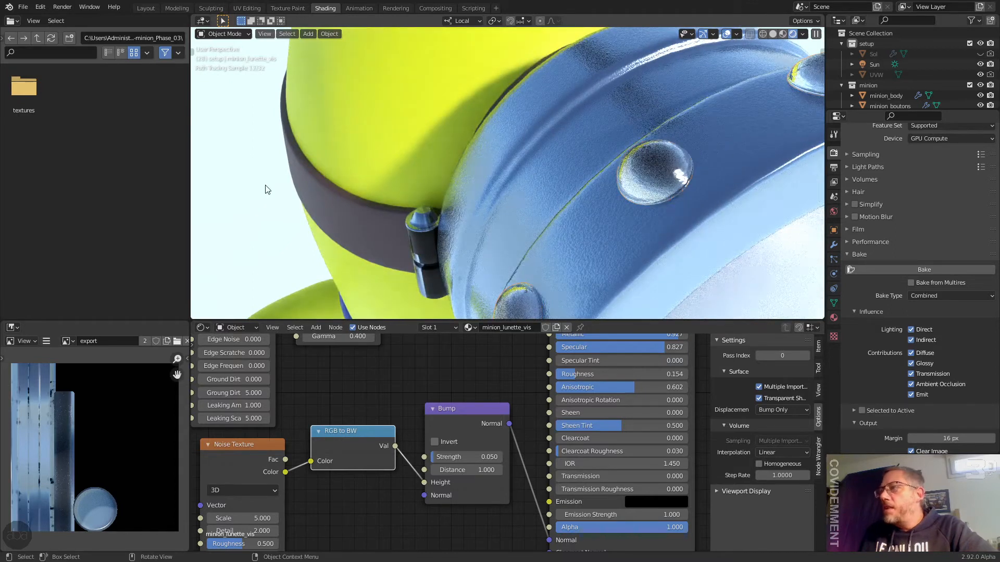
scroll(653, 164, down, 6)
middle_drag(388, 371, 395, 434)
scroll(395, 429, down, 3)
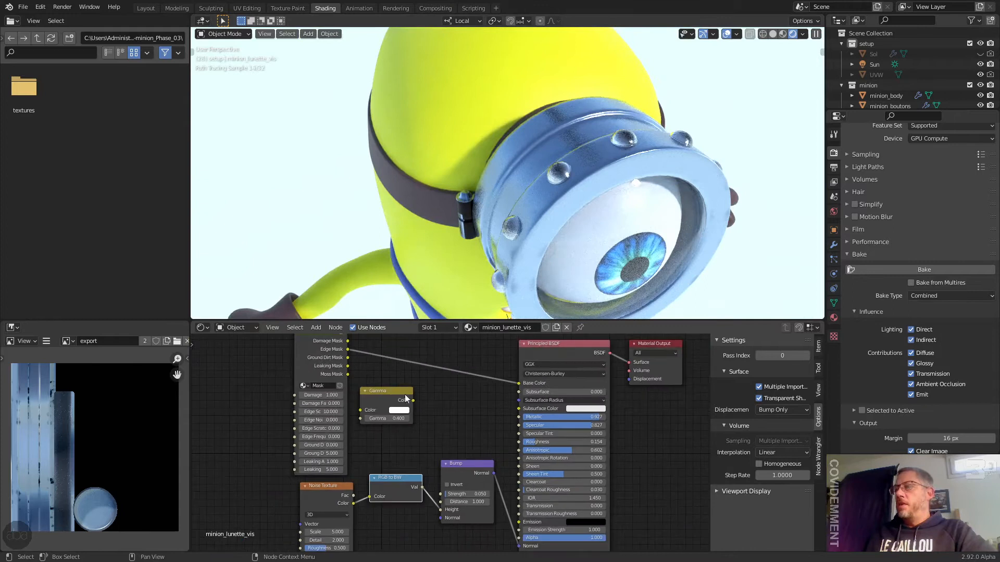
drag(392, 391, 404, 435)
middle_drag(396, 392, 399, 407)
drag(327, 355, 333, 352)
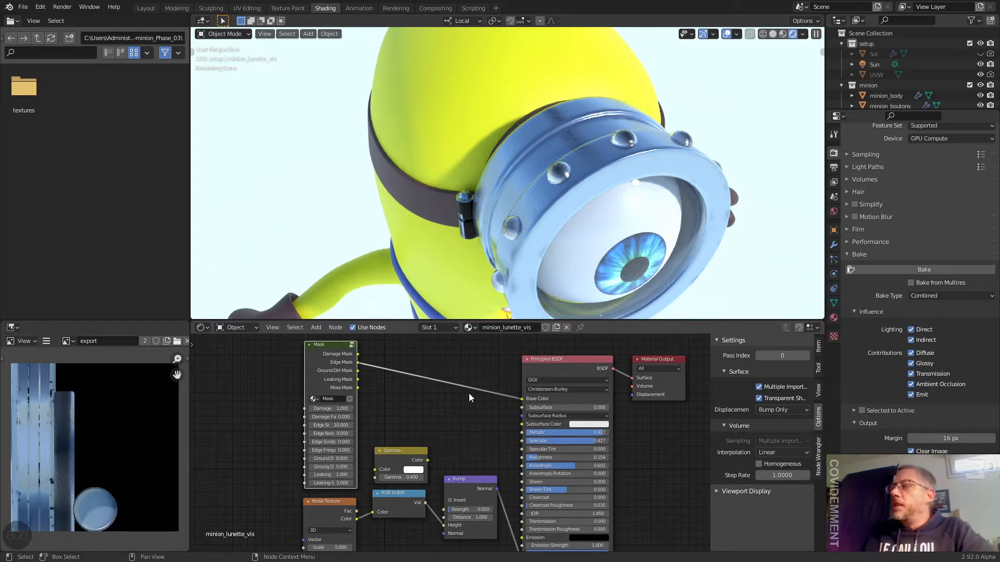
- Add an unconnected Image Texture node beside the Mask group
click(315, 328)
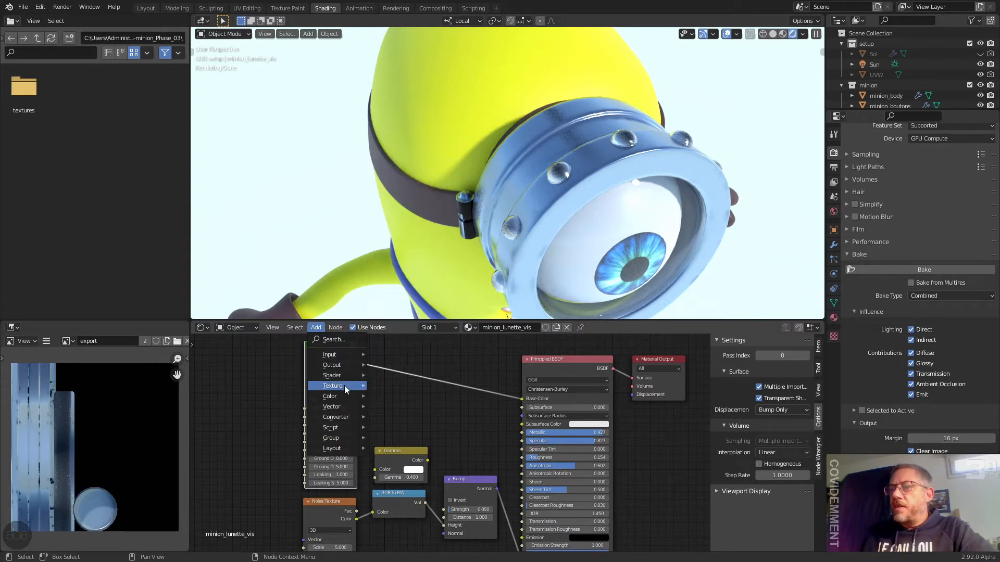
mouse_move(345, 385)
click(411, 294)
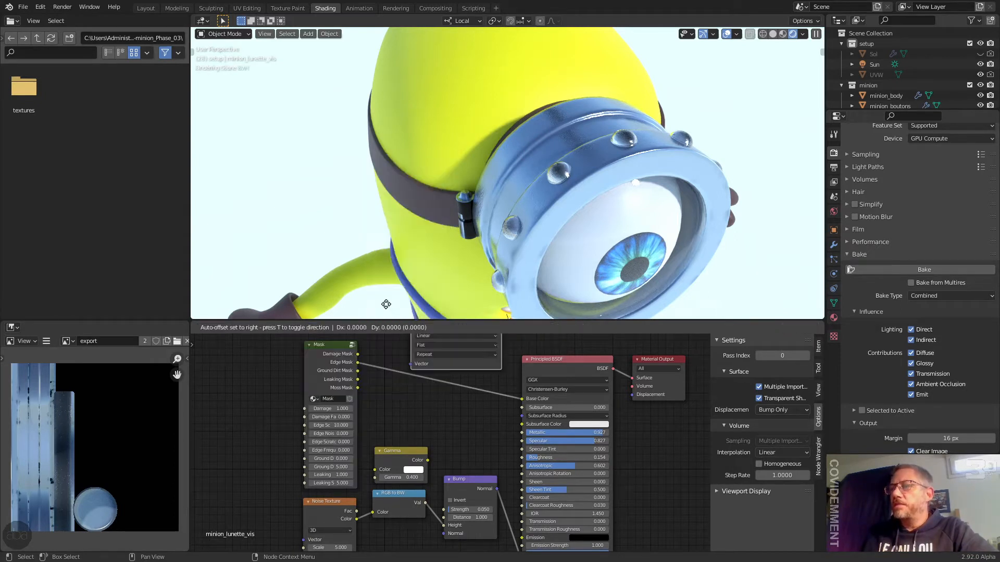
click(198, 378)
- Create a new blank 2048 × 2048 px image named minion_lunette_vis_mask in the Image Texture node
click(233, 408)
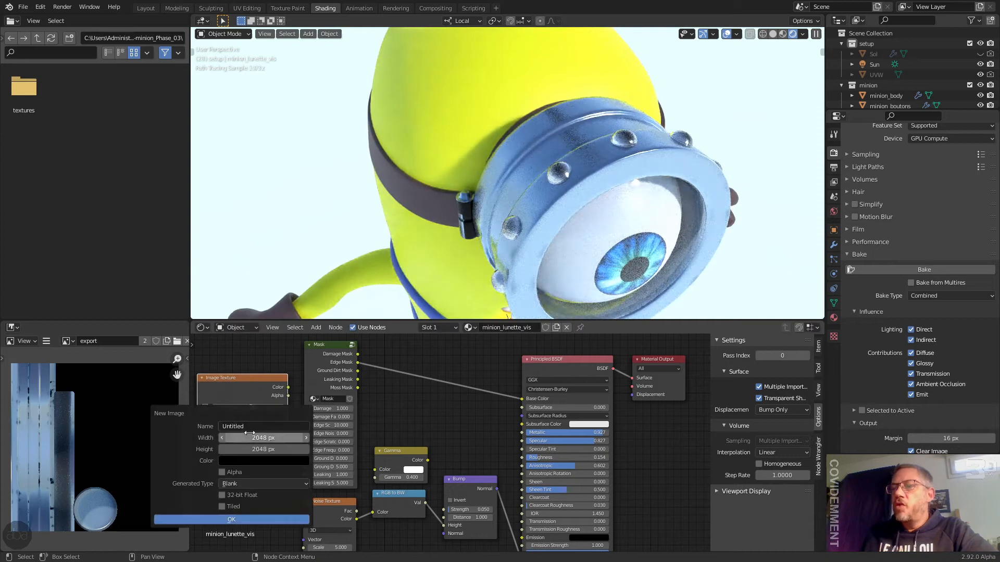
click(255, 427)
text(m)
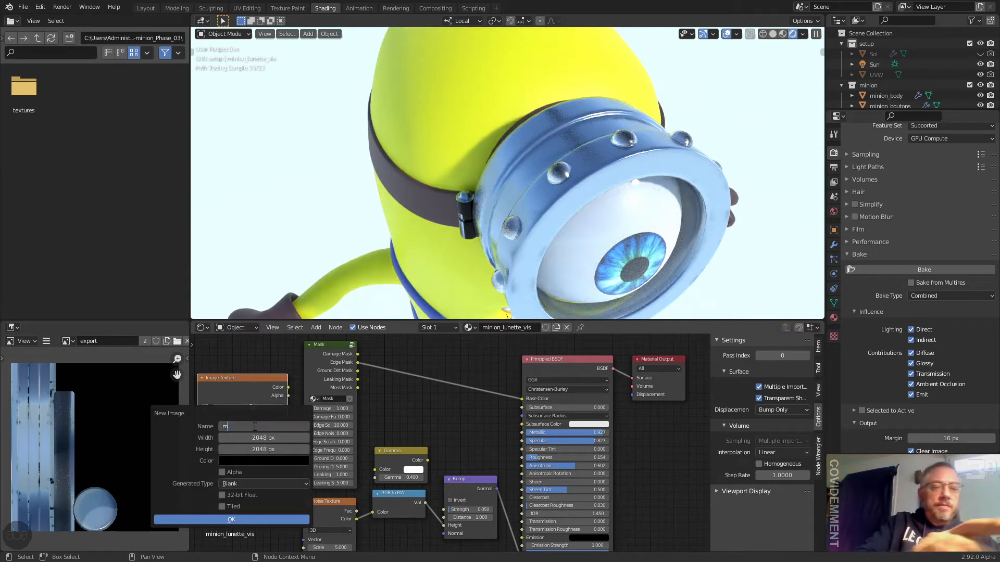
text(inion_lunette)
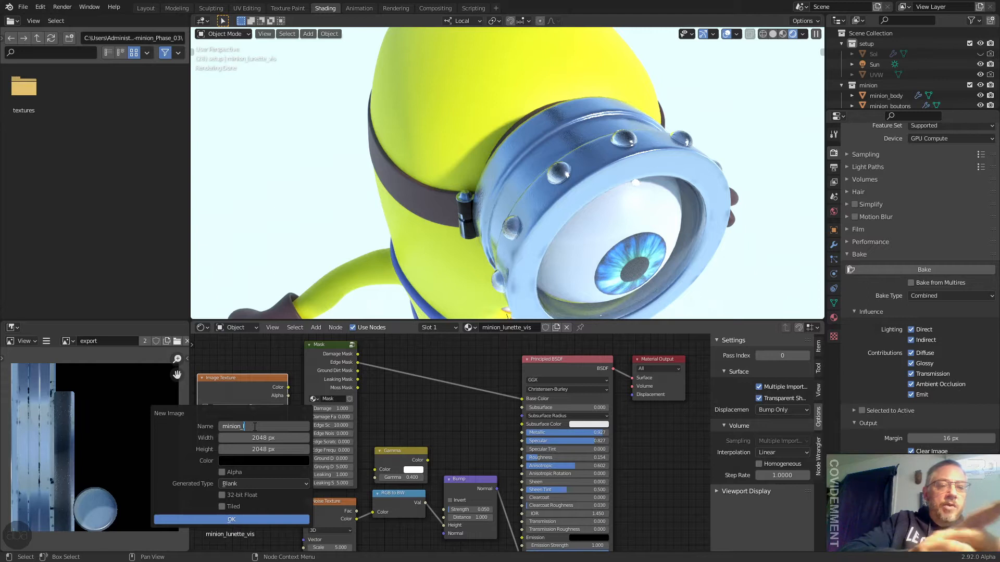
text(_vis_mask)
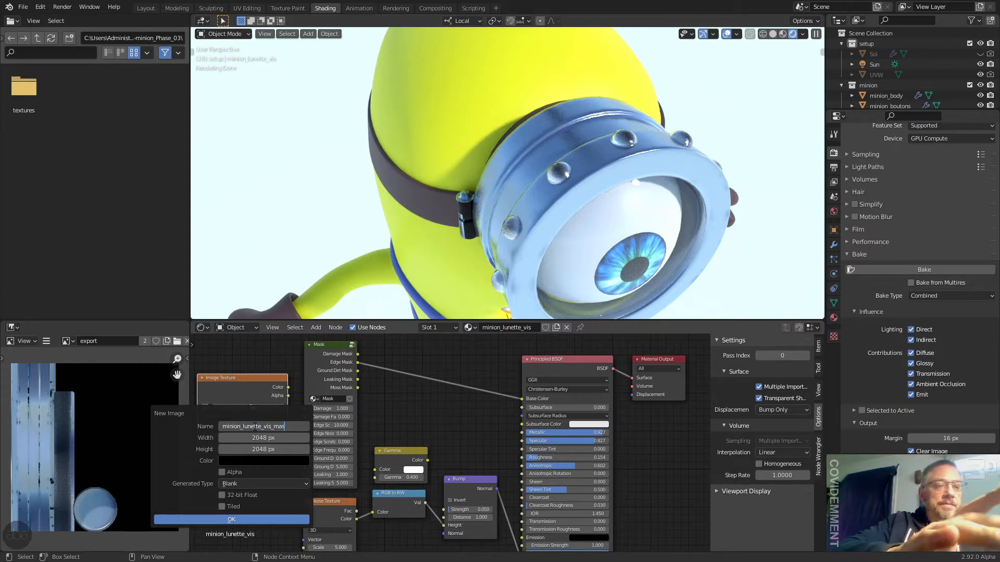
click(240, 518)
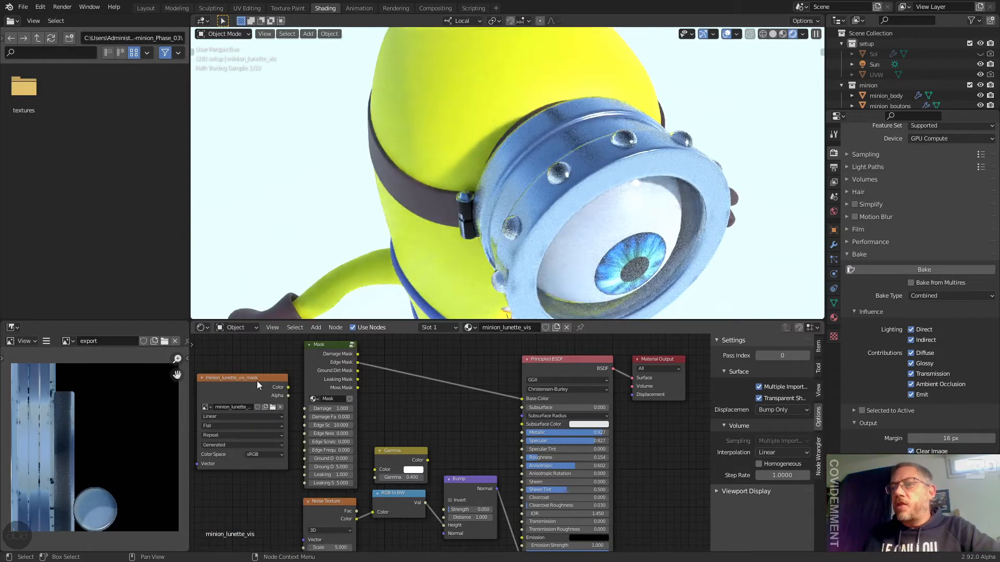
- Select the goggle screws and start a Combined bake into the minion_lunette_vis_mask image
middle_drag(405, 385, 401, 433)
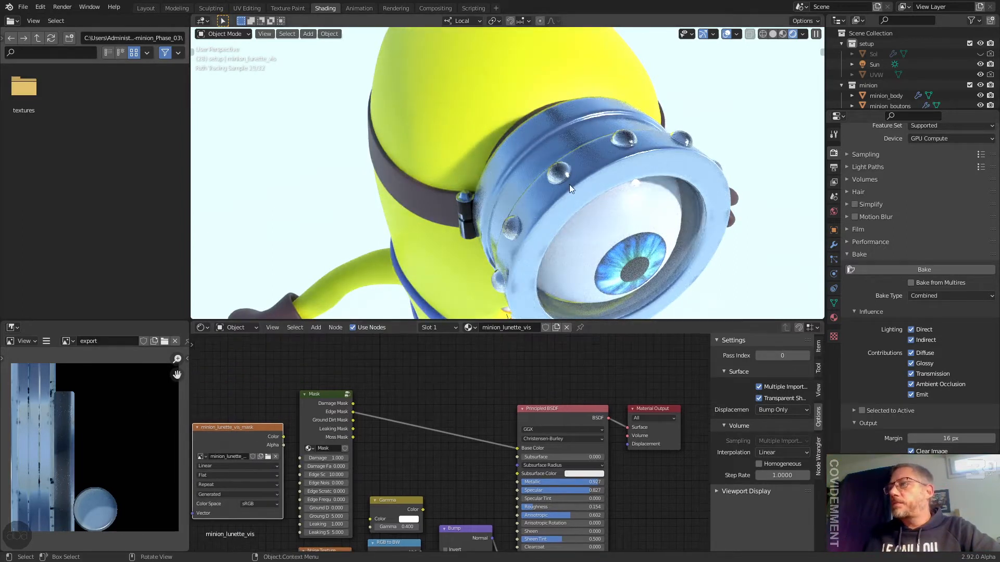
click(587, 172)
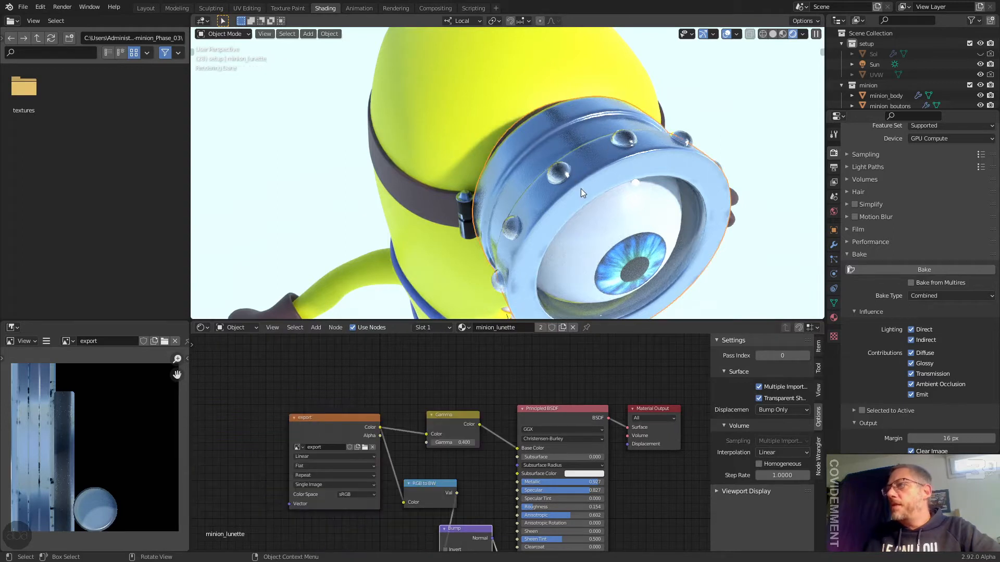
click(557, 176)
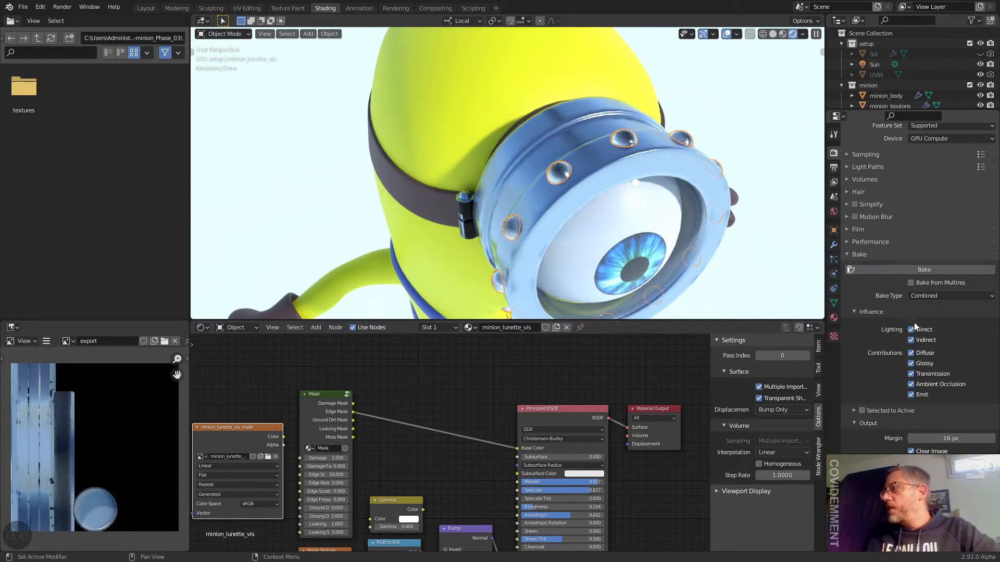
click(925, 269)
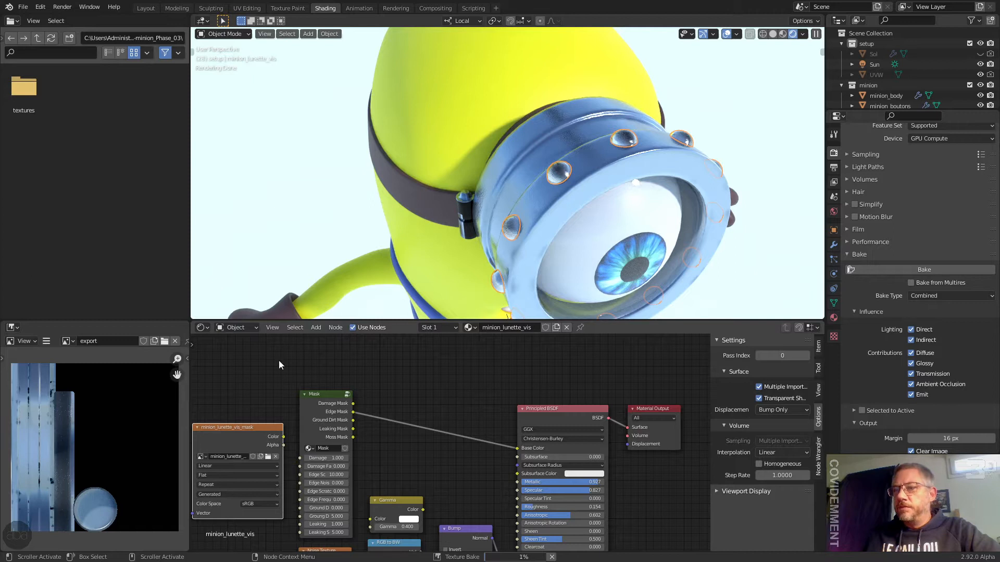
- Display the minion_lunette_vis_mask image in the image editor and cancel the running bake
click(73, 339)
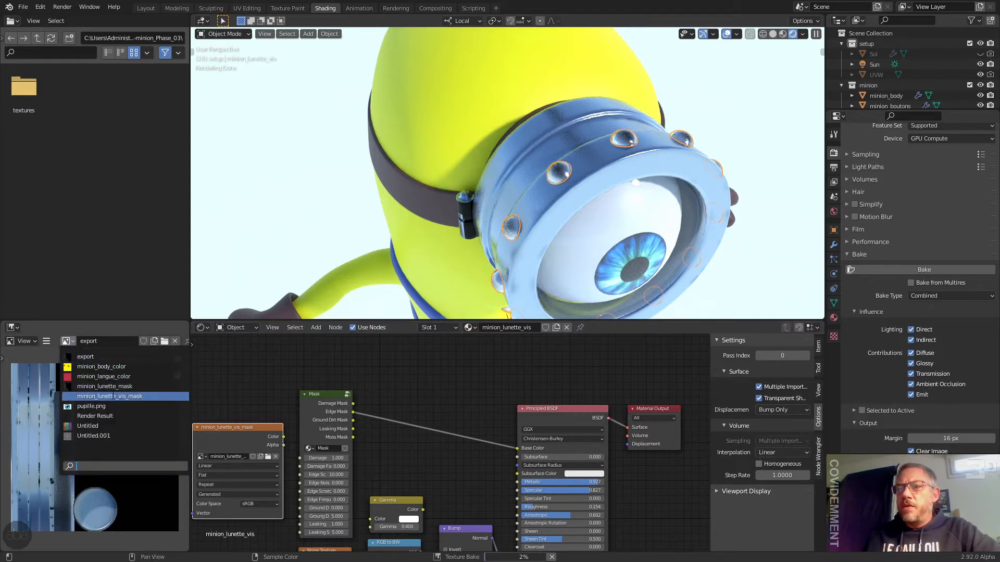
click(112, 397)
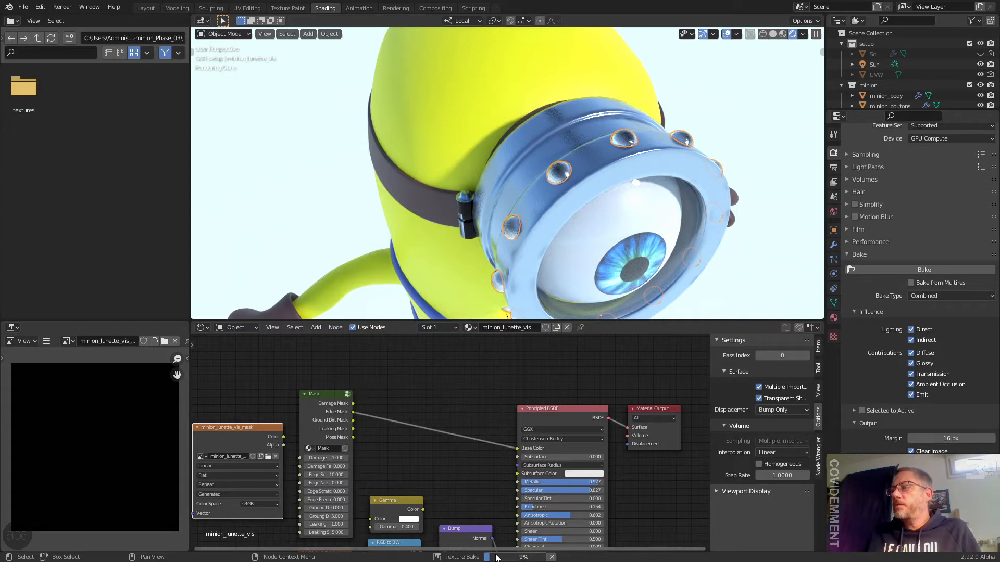
mouse_move(496, 557)
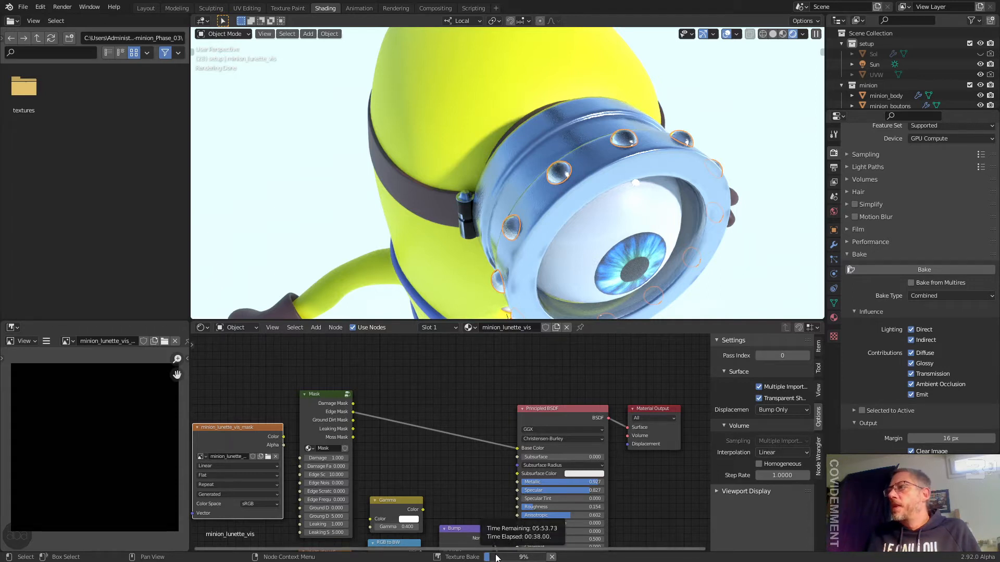
click(551, 557)
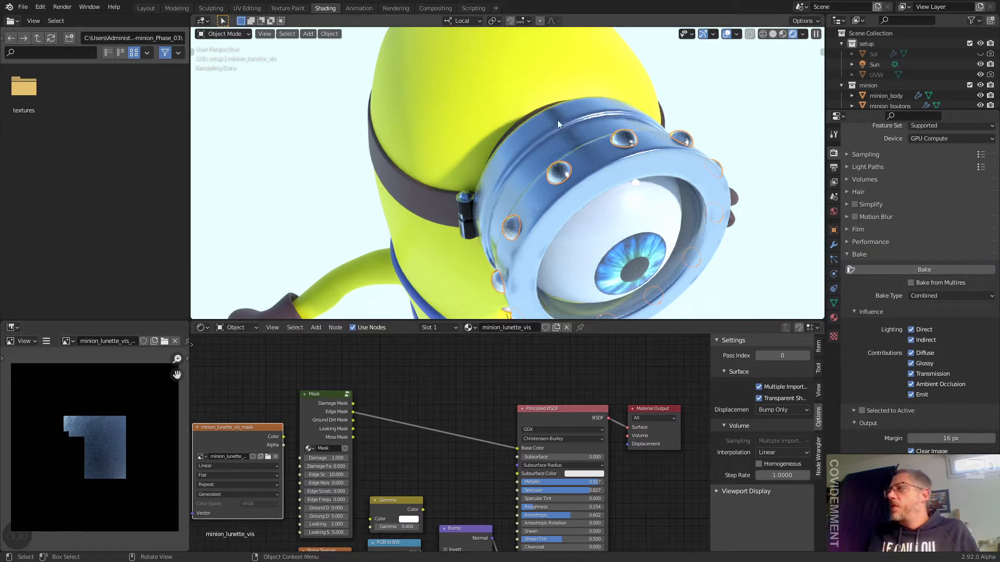
- Put minion_lunette_vis in the setup collection and hide the minion collection from both the viewport and renders
drag(948, 111, 928, 249)
drag(896, 211, 889, 46)
click(980, 95)
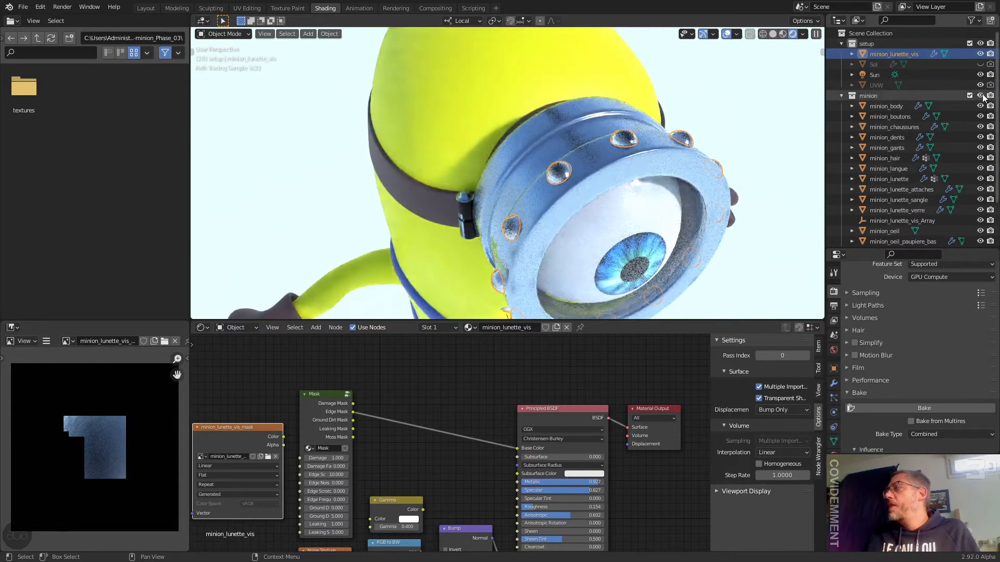
click(990, 96)
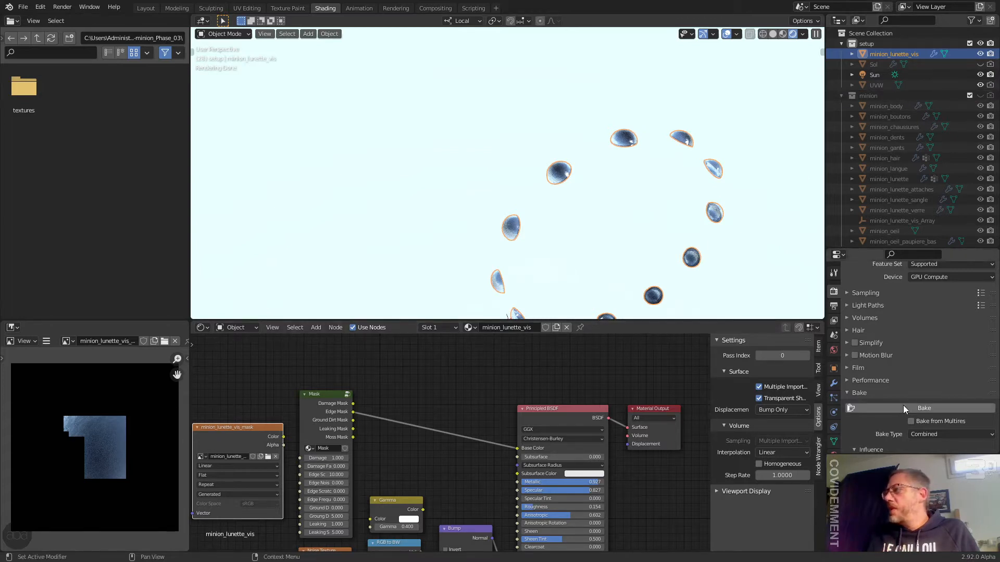
- Run the Combined bake of the isolated goggle screws into the minion_lunette_vis_mask image
click(920, 407)
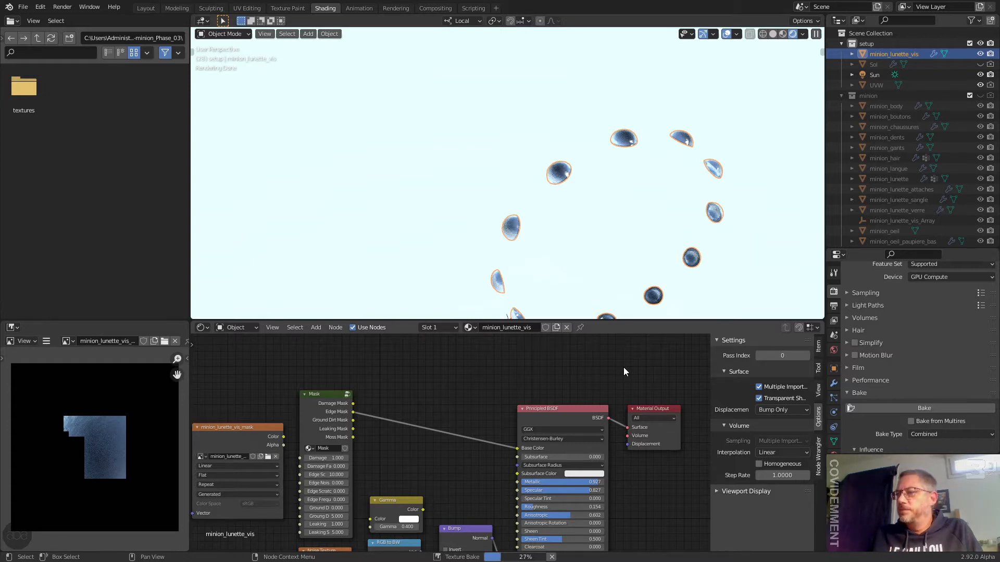
key(g)
click(585, 203)
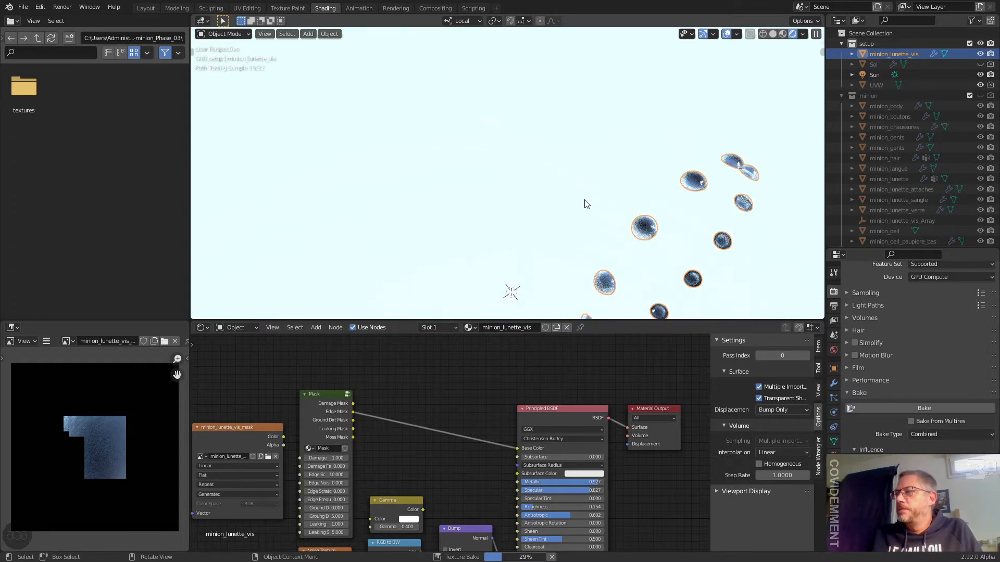
click(599, 189)
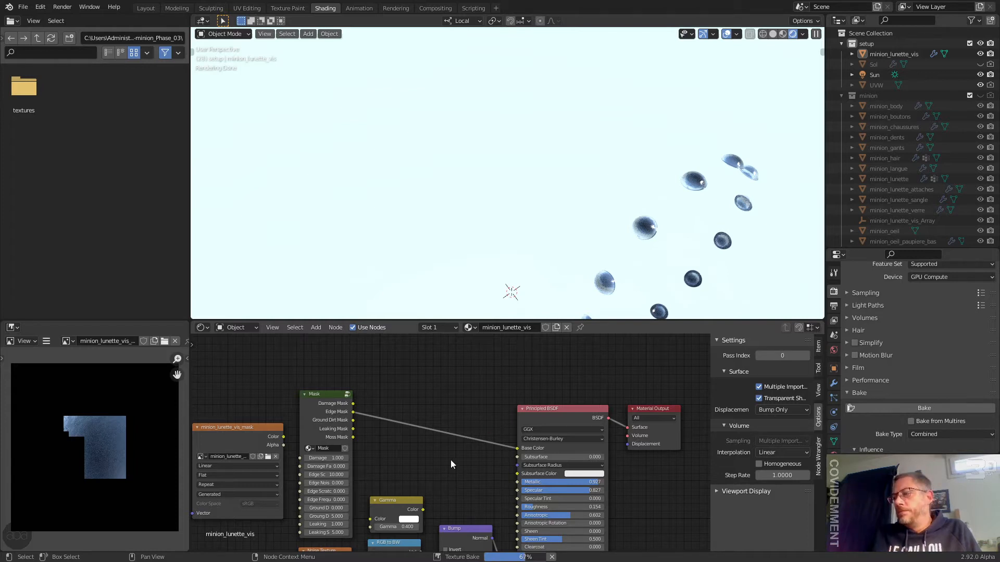
middle_drag(479, 493, 513, 420)
scroll(511, 422, down, 2)
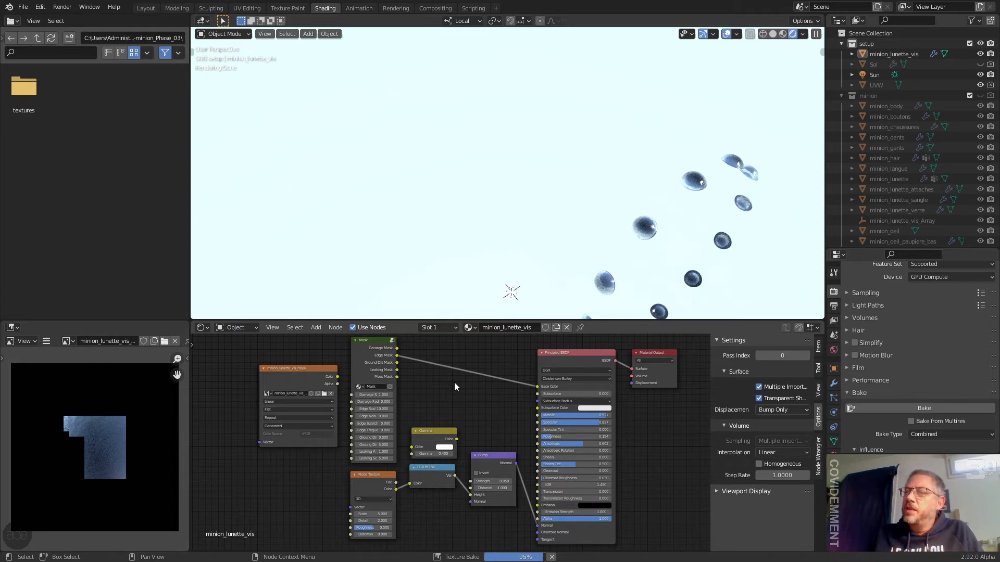
- Disable the Direct lighting contribution for the Combined bake and try to bake again
click(365, 341)
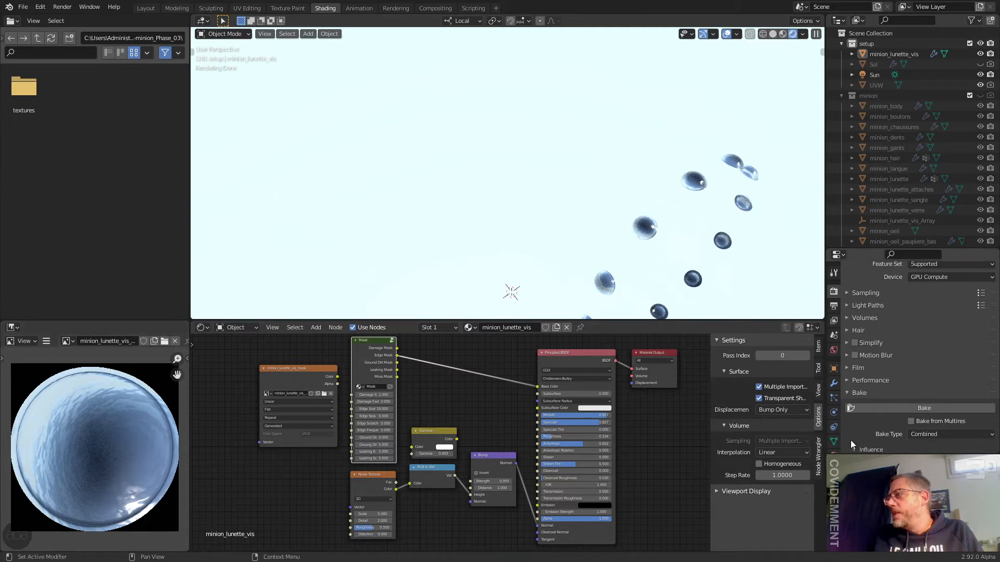
scroll(916, 391, down, 4)
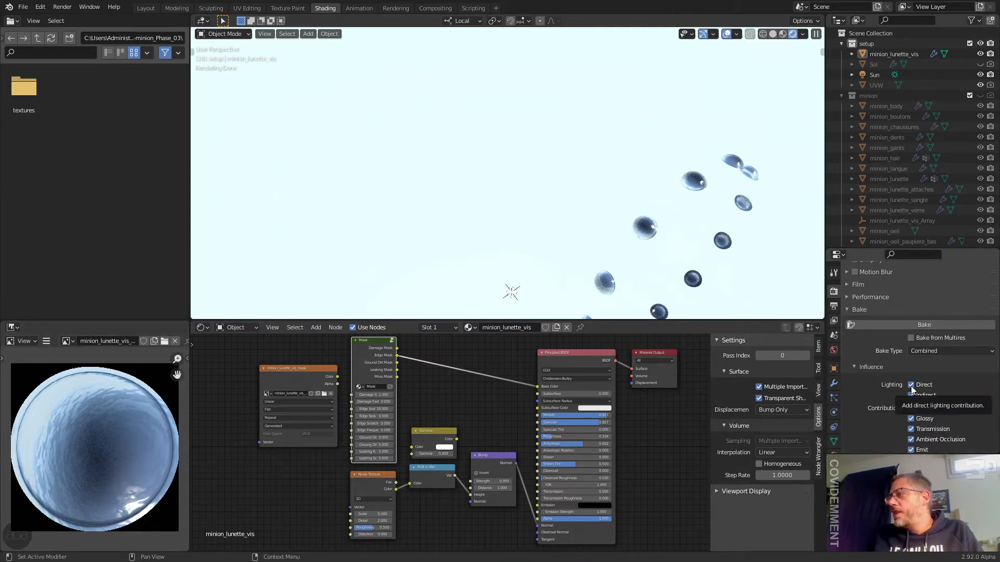
click(911, 386)
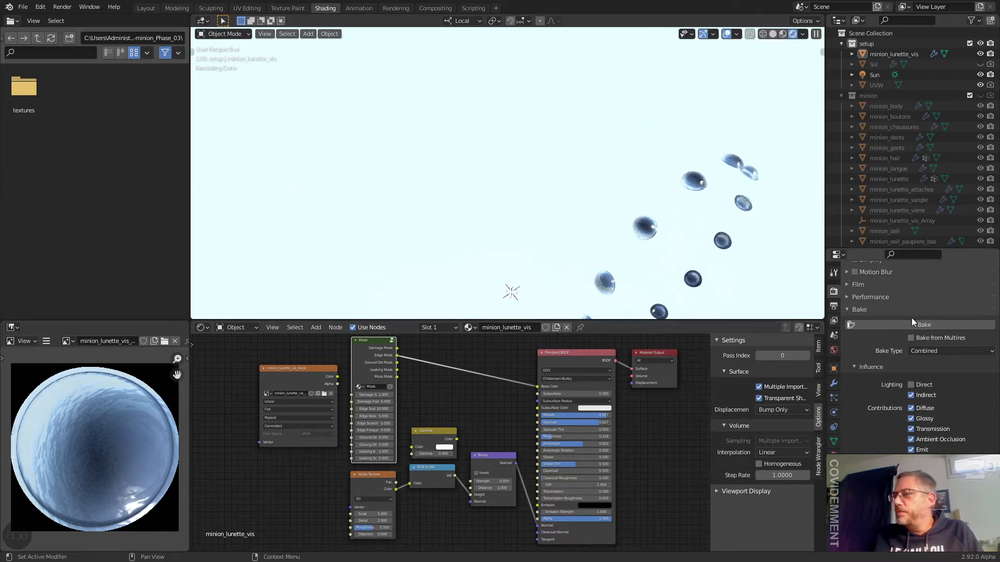
click(936, 326)
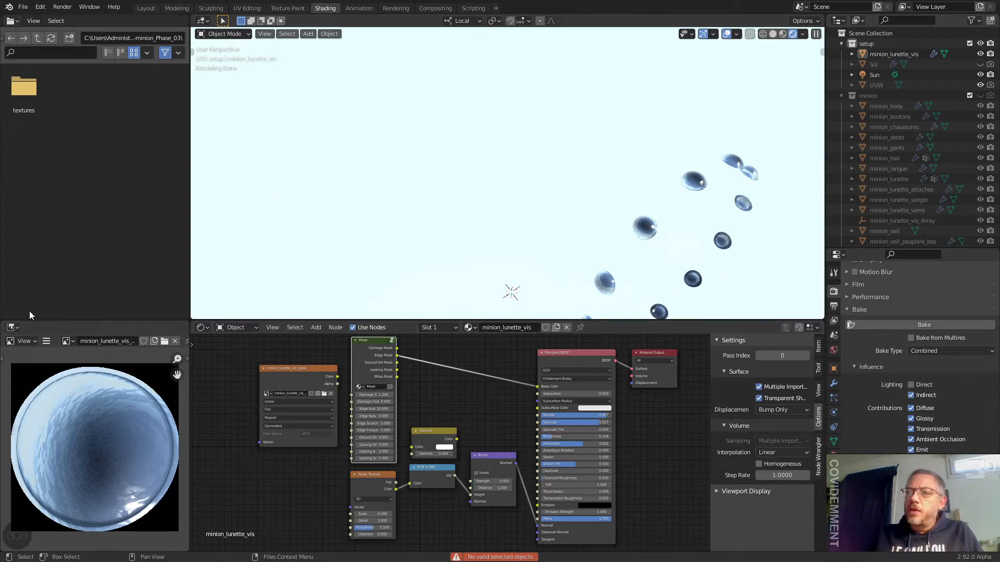
- Save the baked image as minion_lunette_vis_mask.png in the textures folder
click(46, 342)
mouse_move(83, 362)
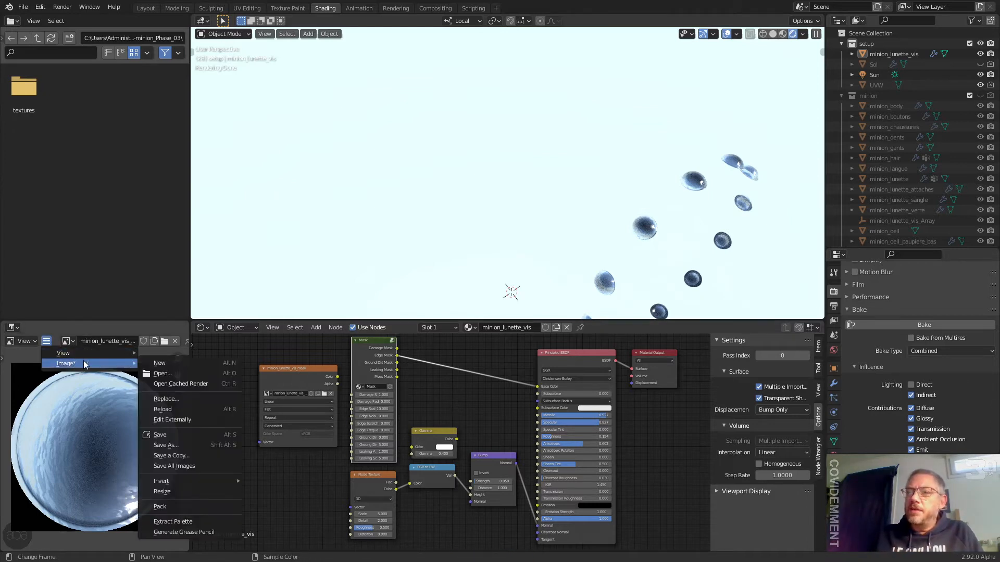
click(176, 439)
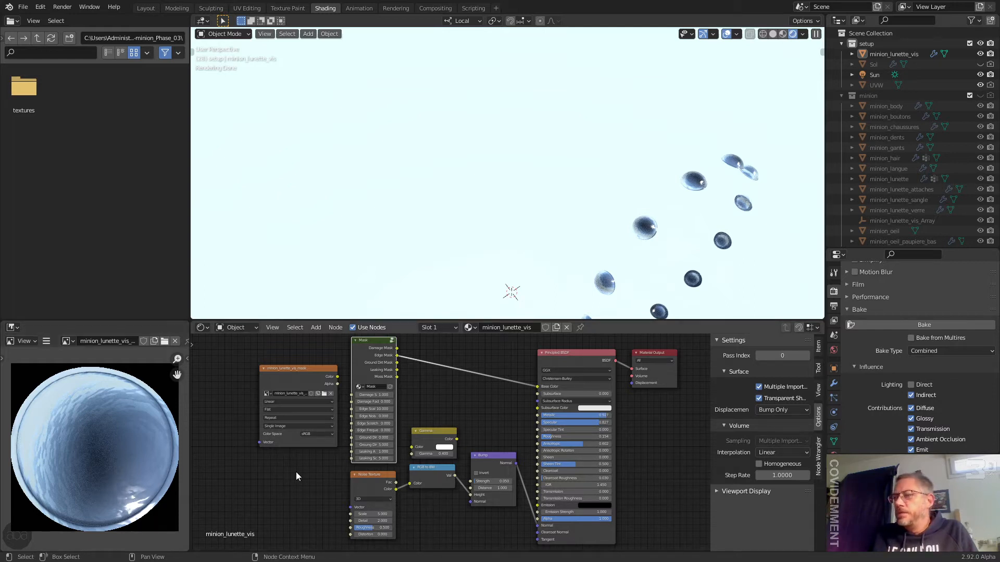
- Select the minion_lunette_vis_mask texture node and the goggle screws, and bake Combined without Direct lighting
click(300, 370)
click(919, 324)
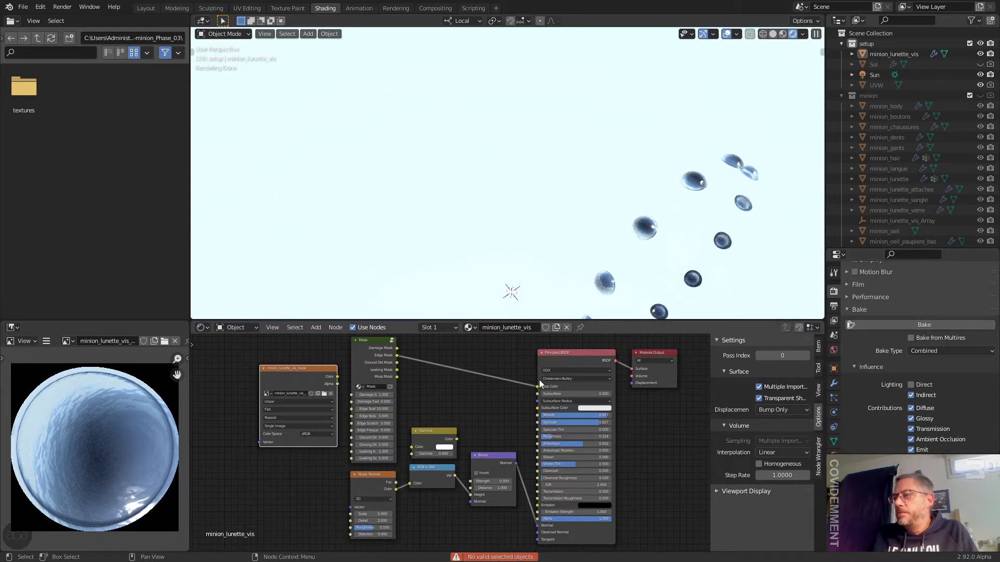
click(650, 229)
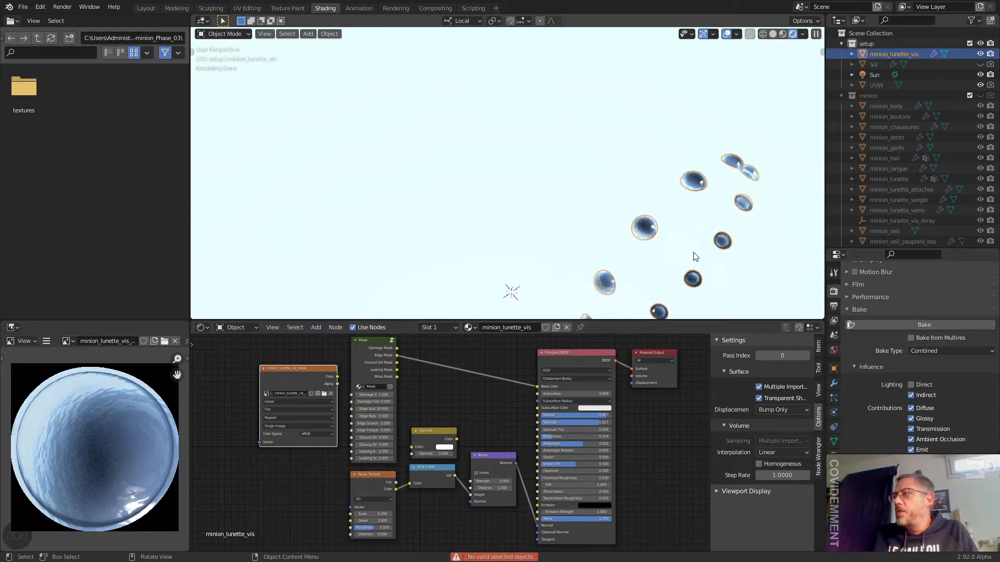
click(909, 323)
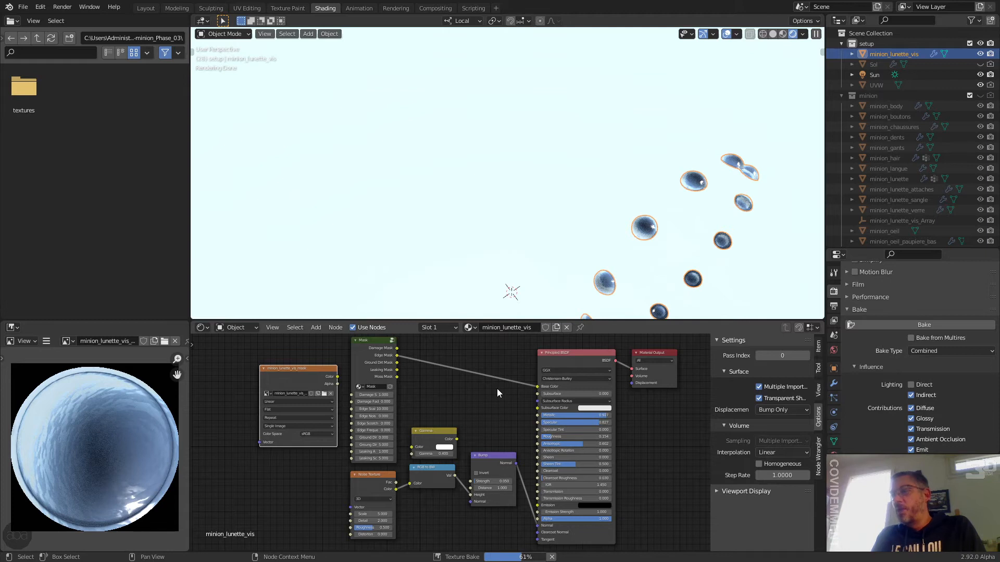
- Examine the Mask group's outputs and settings within the minion_lunette_vis node tree during the bake
scroll(342, 470, up, 1)
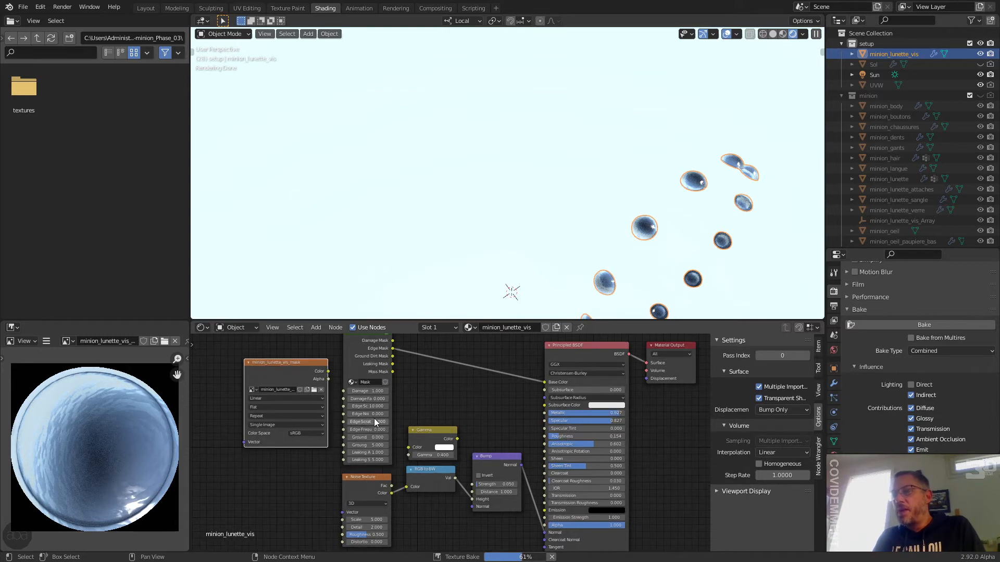
scroll(374, 418, up, 2)
scroll(375, 411, up, 1)
middle_drag(376, 406, 366, 472)
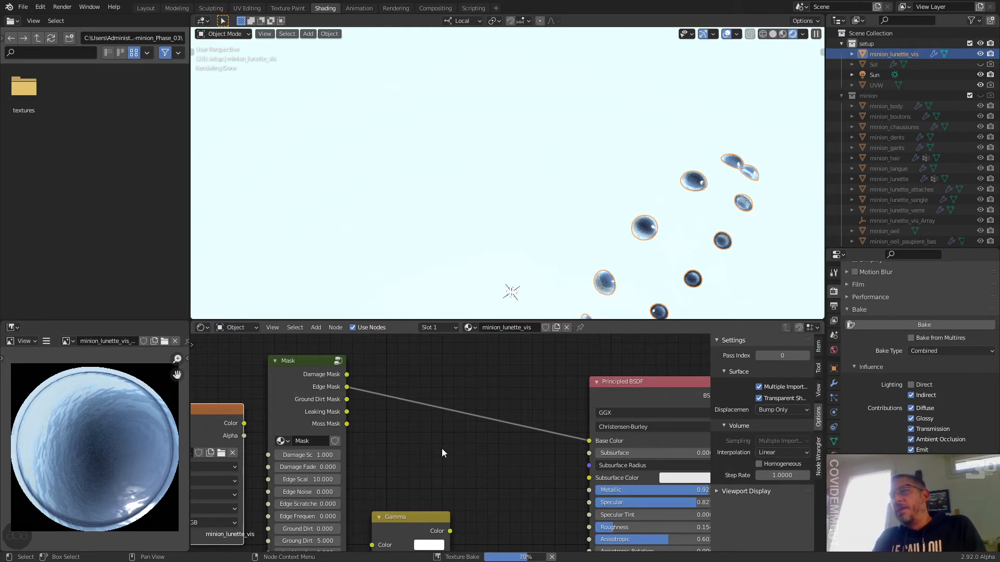
scroll(444, 455, down, 3)
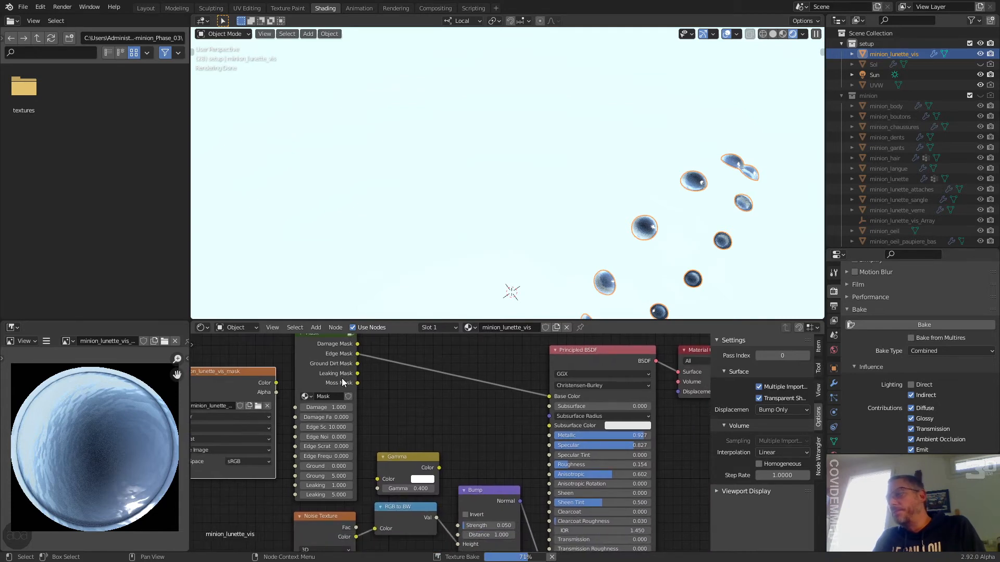
scroll(427, 405, down, 3)
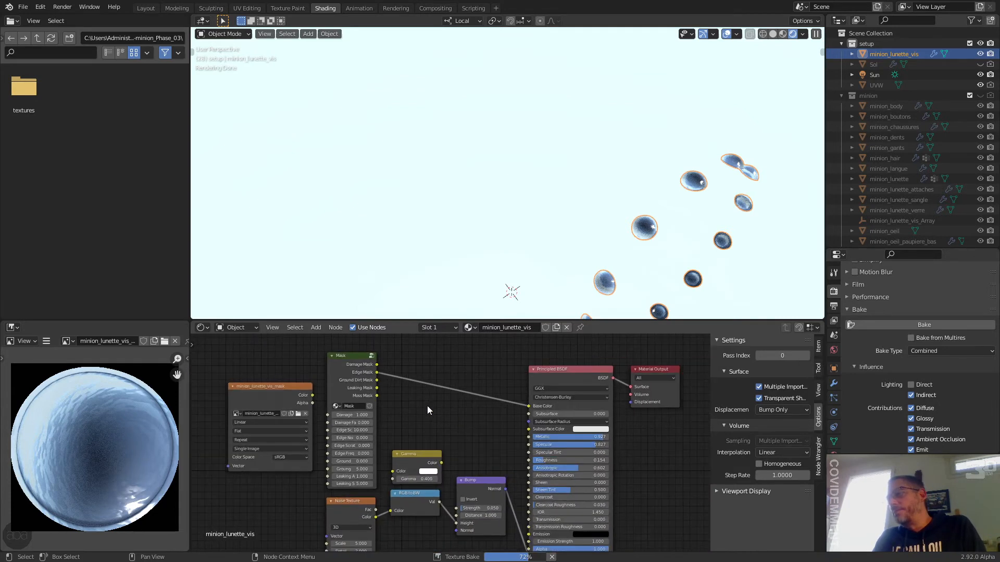
scroll(444, 416, up, 1)
scroll(449, 411, up, 1)
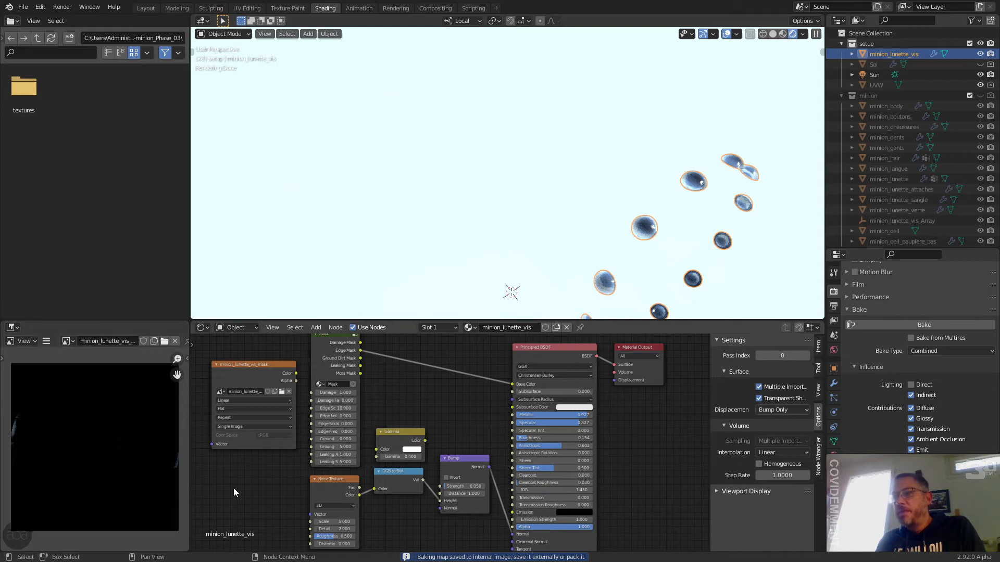
- Unlink the newly baked image from the Image Texture node and load the saved minion_lunette_vis_mask.png instead
scroll(245, 467, up, 3)
scroll(245, 468, up, 3)
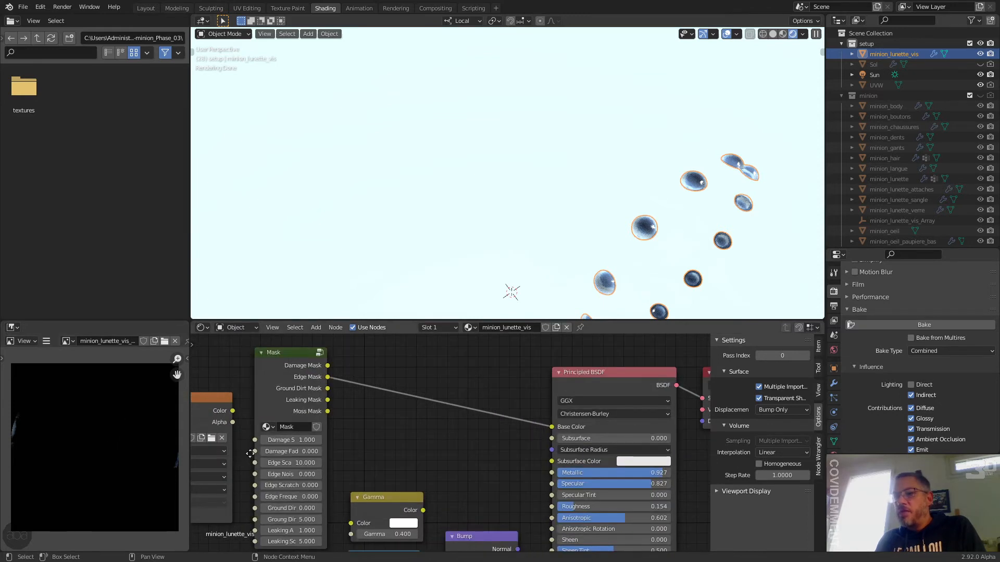
click(386, 422)
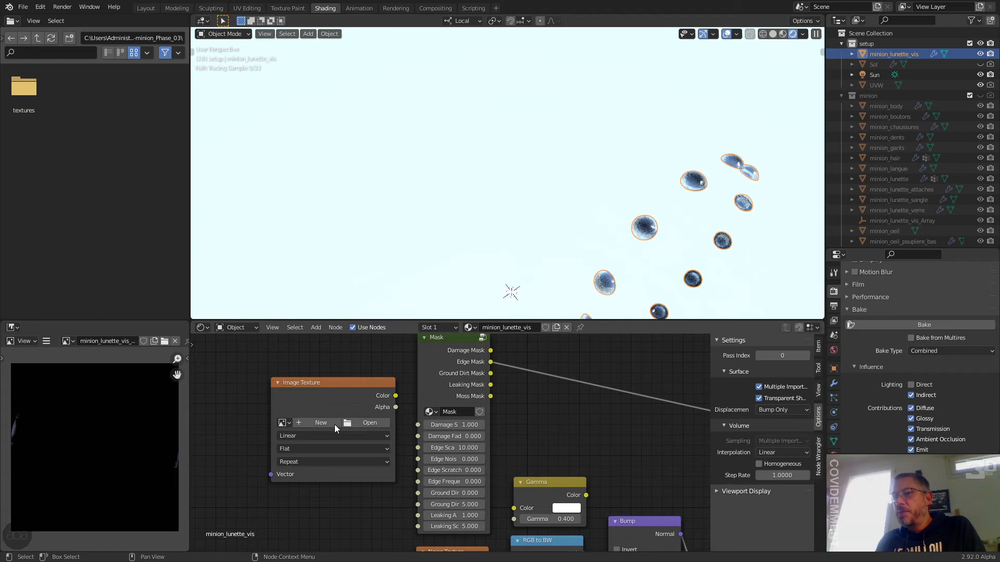
click(363, 423)
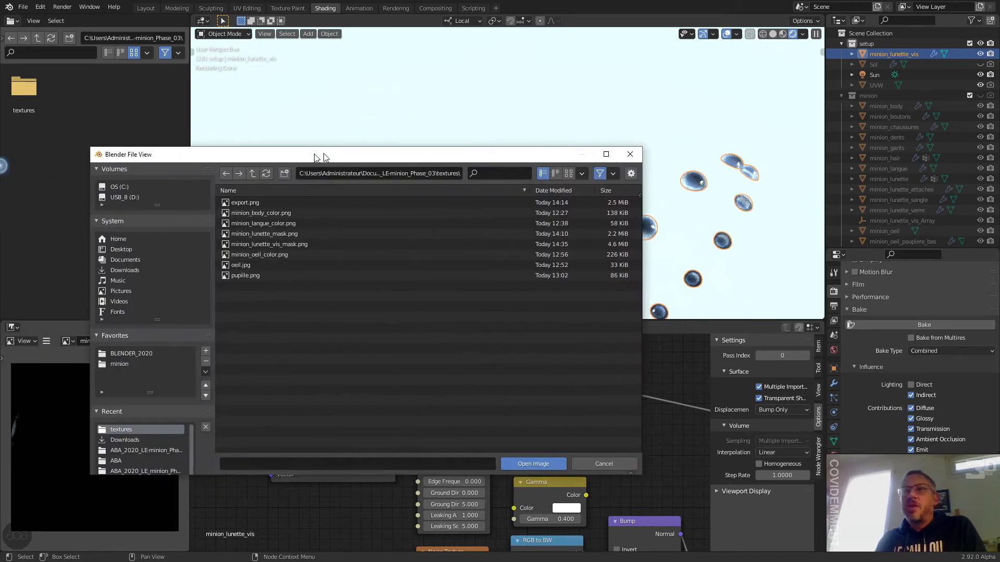
click(317, 244)
double_click(316, 244)
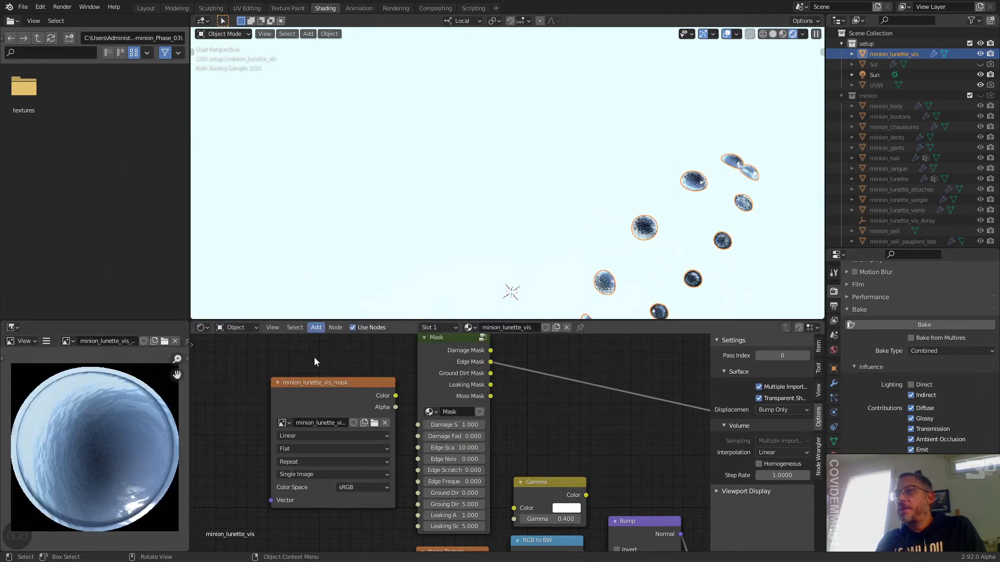
- Connect the mask texture's Color output to the Principled BSDF's Base Color and inspect the screws in local view
ctrl+scroll(314, 357, right, 3)
drag(305, 388, 614, 411)
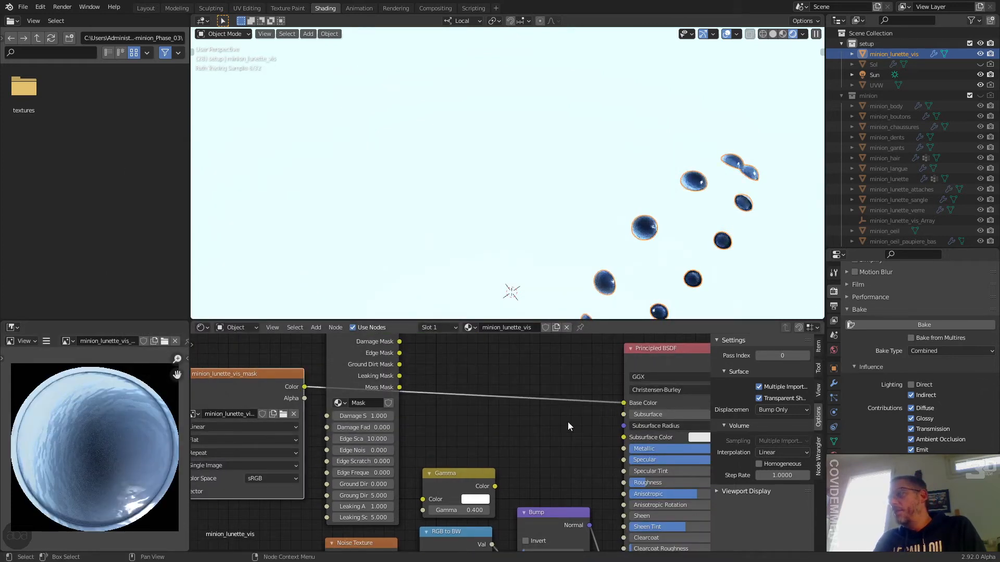
middle_drag(670, 239, 461, 227)
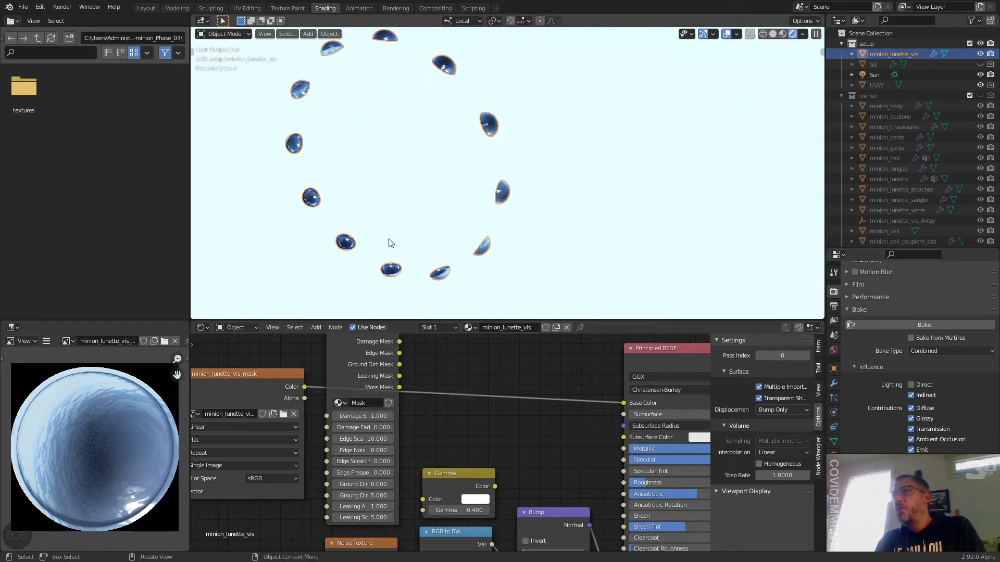
scroll(499, 210, down, 5)
mouse_move(486, 223)
middle_down()
mouse_move(486, 190)
mouse_move(516, 195)
mouse_move(489, 221)
middle_up()
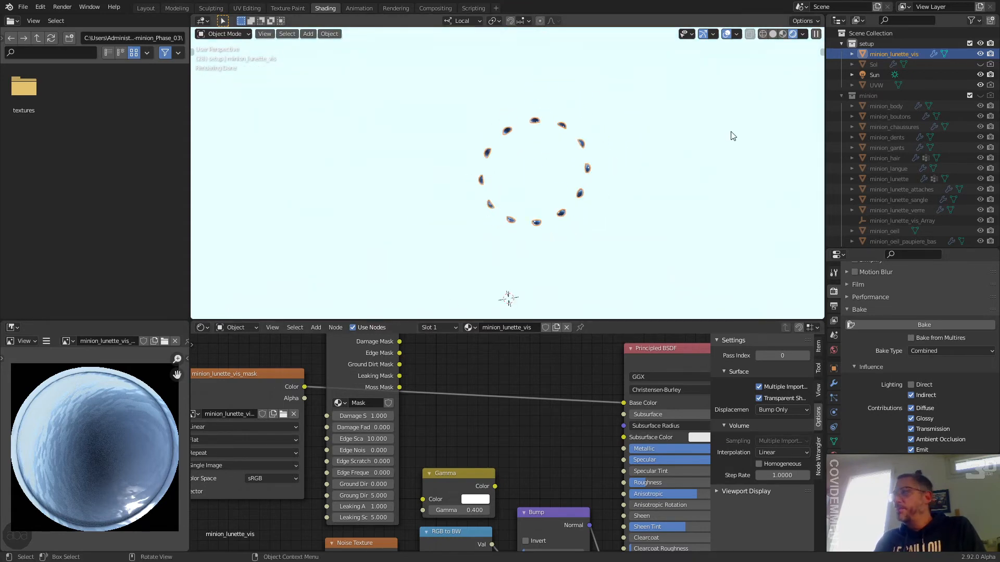
key(KP_Divide)
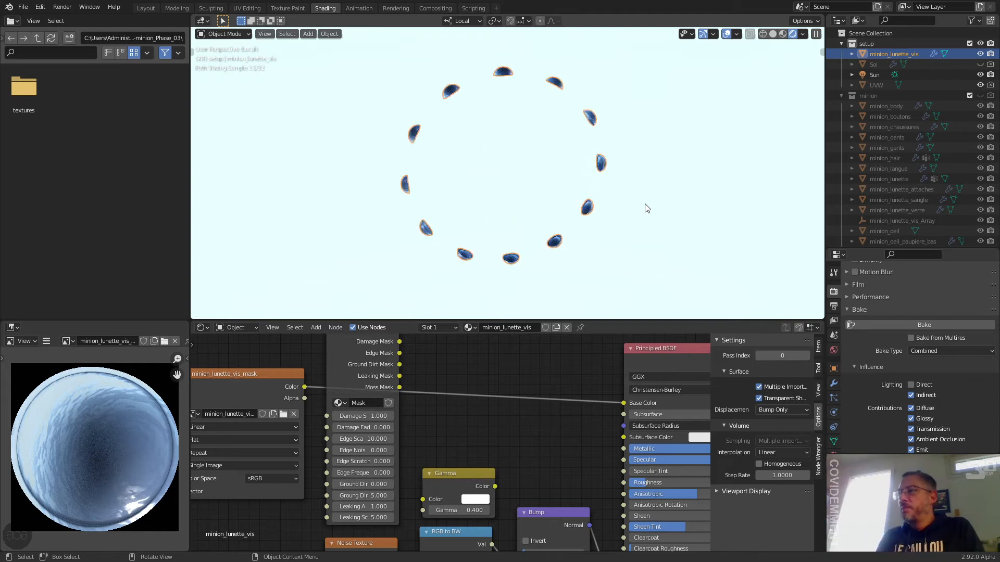
middle_drag(612, 193, 637, 196)
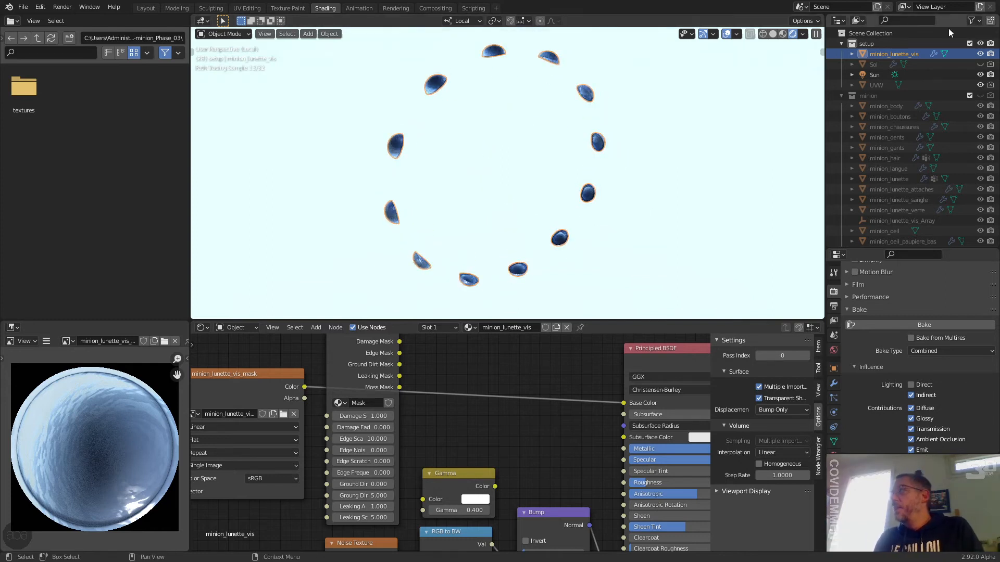
- Return minion_lunette_vis to the minion collection and unhide that collection, leaving local view to show the whole character
drag(940, 55, 886, 97)
click(980, 85)
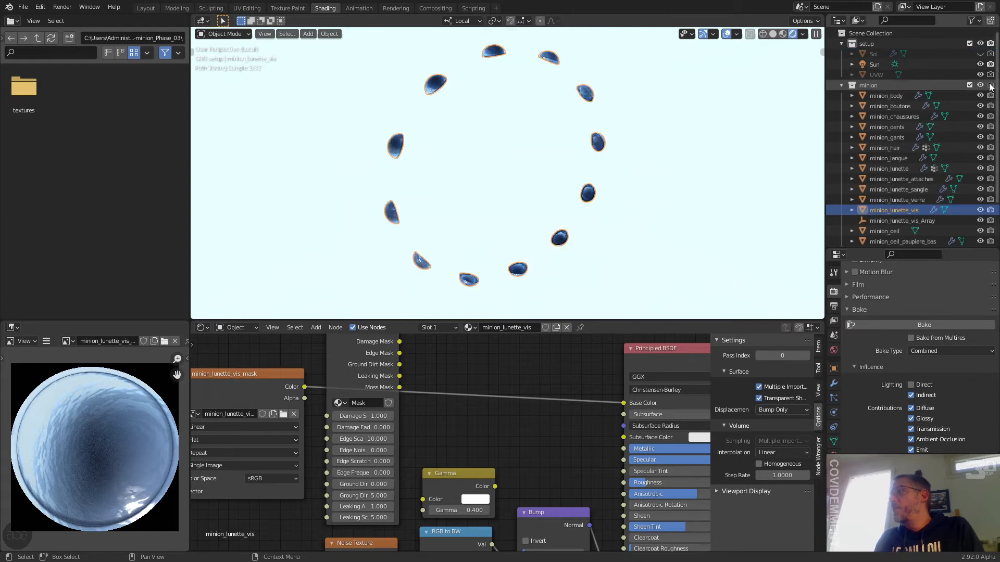
key(KP_Divide)
mouse_move(582, 190)
middle_down()
mouse_move(613, 180)
mouse_move(613, 164)
mouse_move(619, 183)
mouse_move(564, 161)
mouse_move(558, 172)
mouse_move(573, 176)
middle_up()
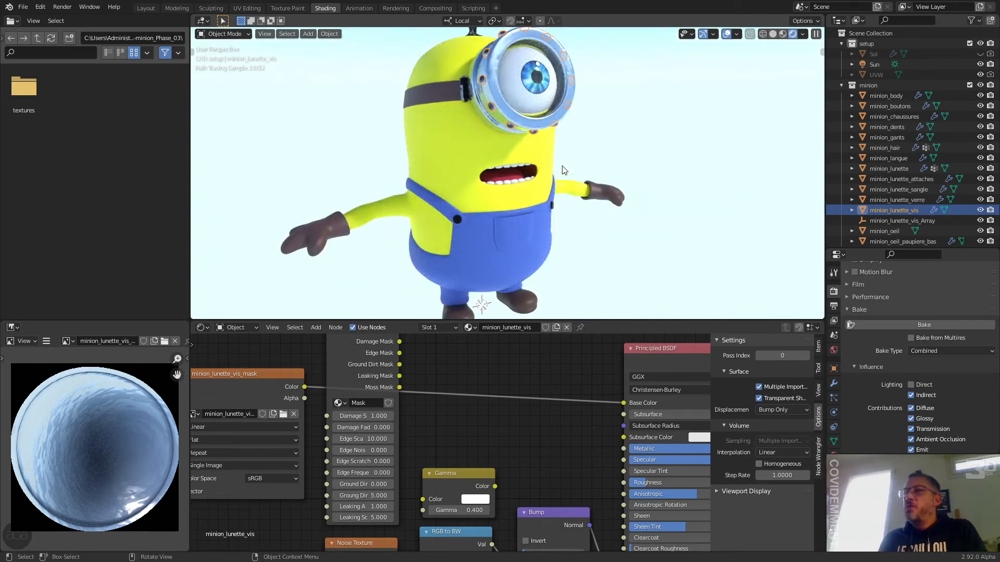
- Examine the materials assigned to the gloves, goggle strap and overalls
click(331, 223)
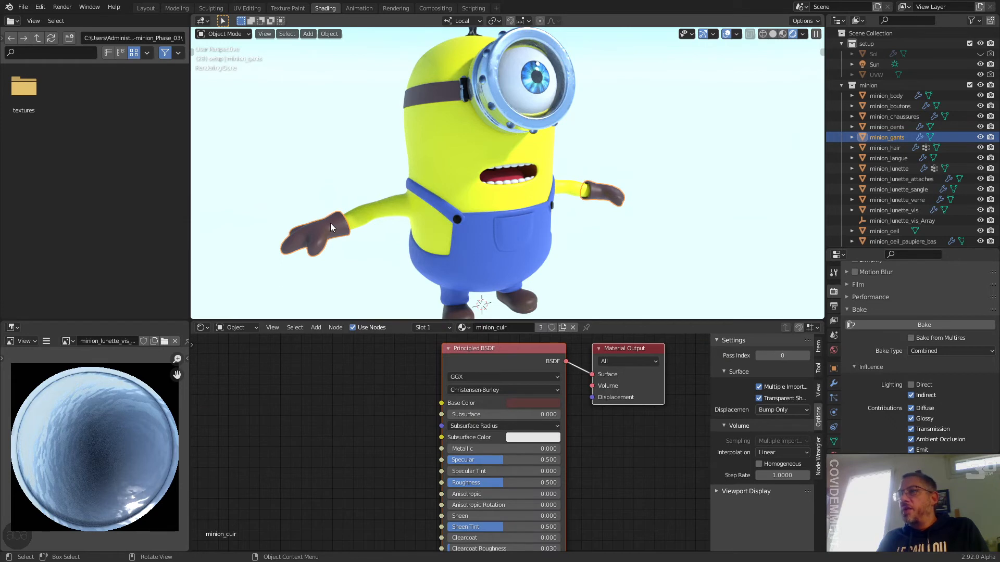
click(433, 97)
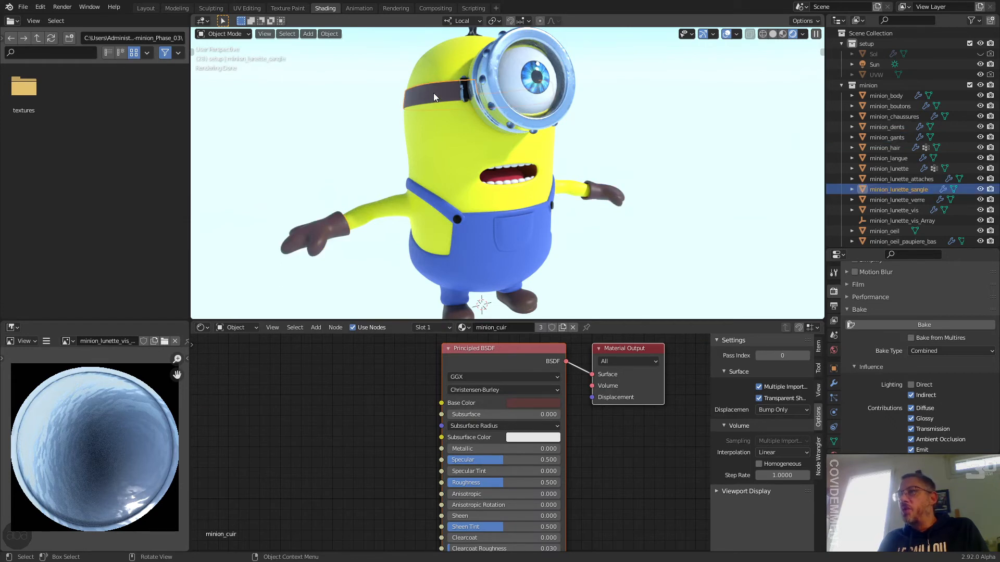
click(440, 205)
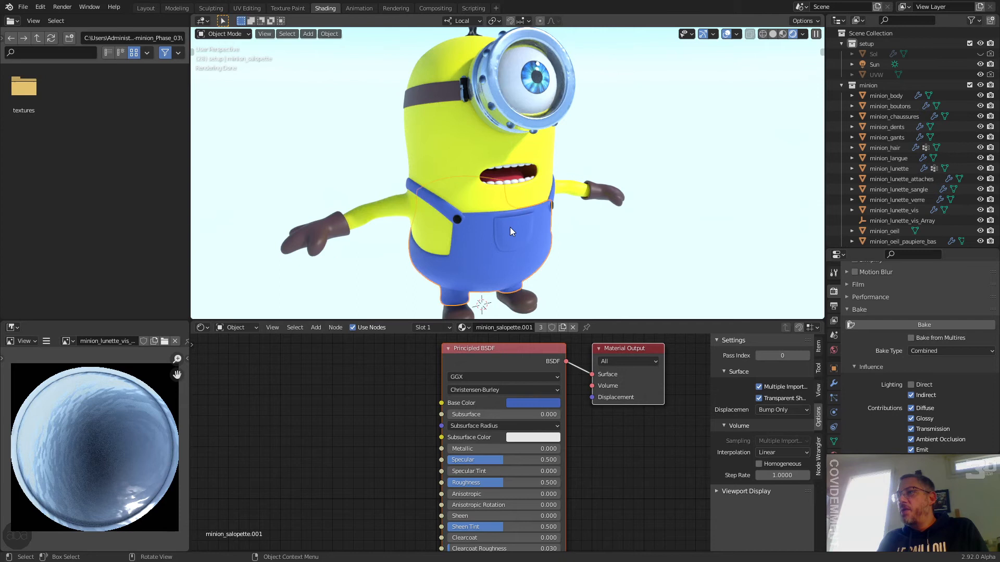
mouse_move(632, 206)
middle_down()
mouse_move(509, 223)
mouse_move(625, 224)
middle_up()
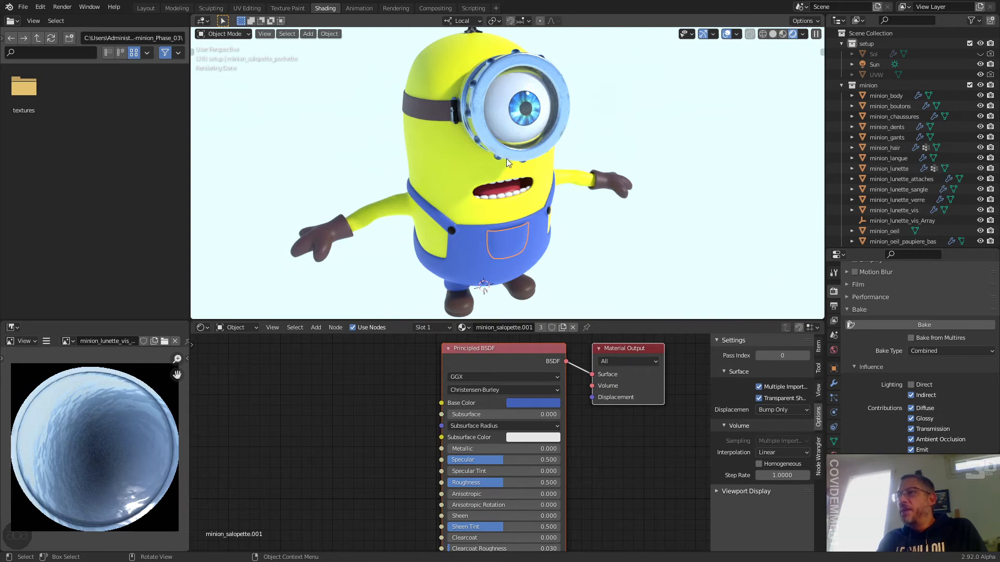
- Make a single-user copy of the goggle strap fasteners' material and rename it minion_lunette_attache
mouse_move(508, 148)
middle_down()
mouse_move(514, 157)
mouse_move(515, 145)
middle_up()
scroll(514, 145, up, 4)
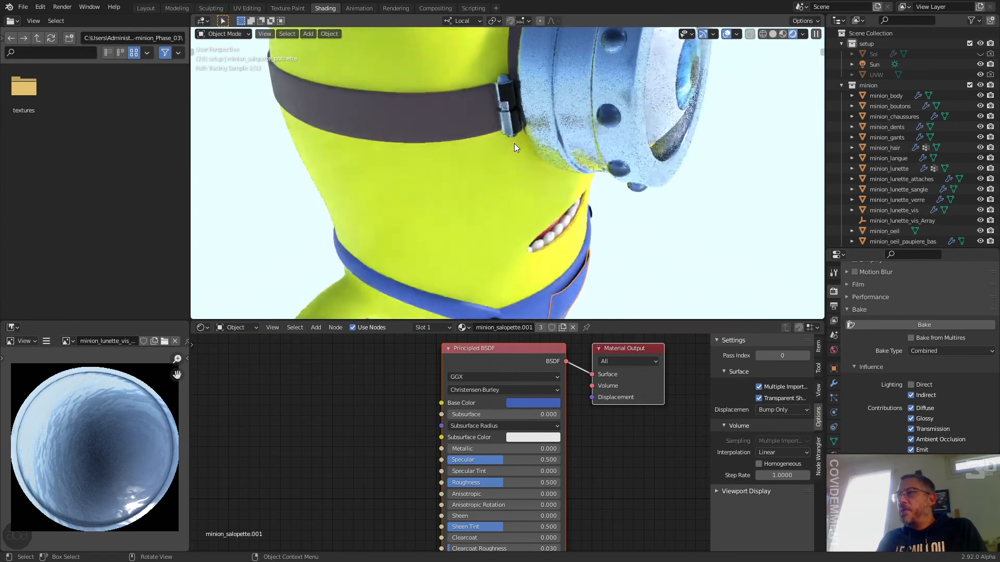
click(510, 98)
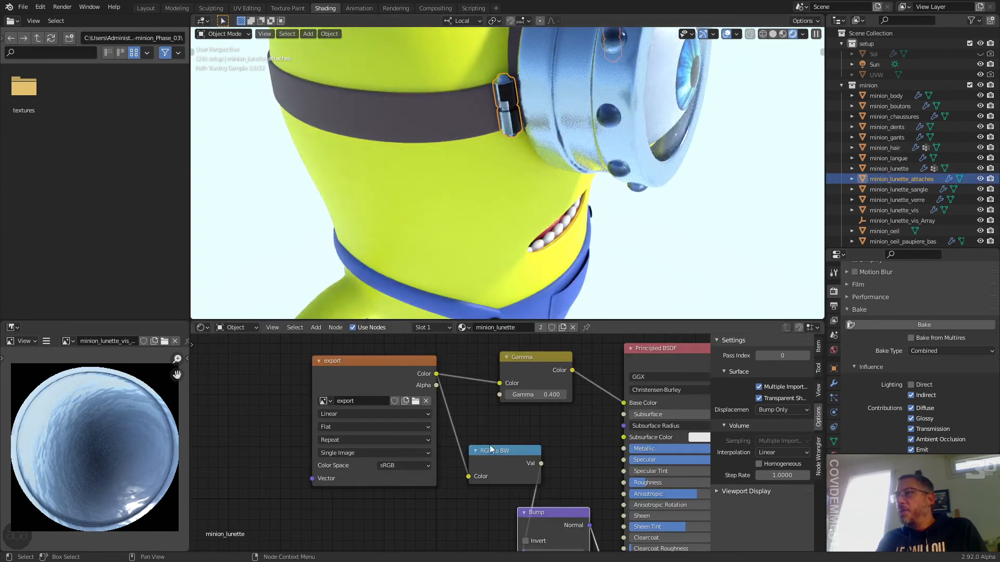
scroll(457, 438, down, 3)
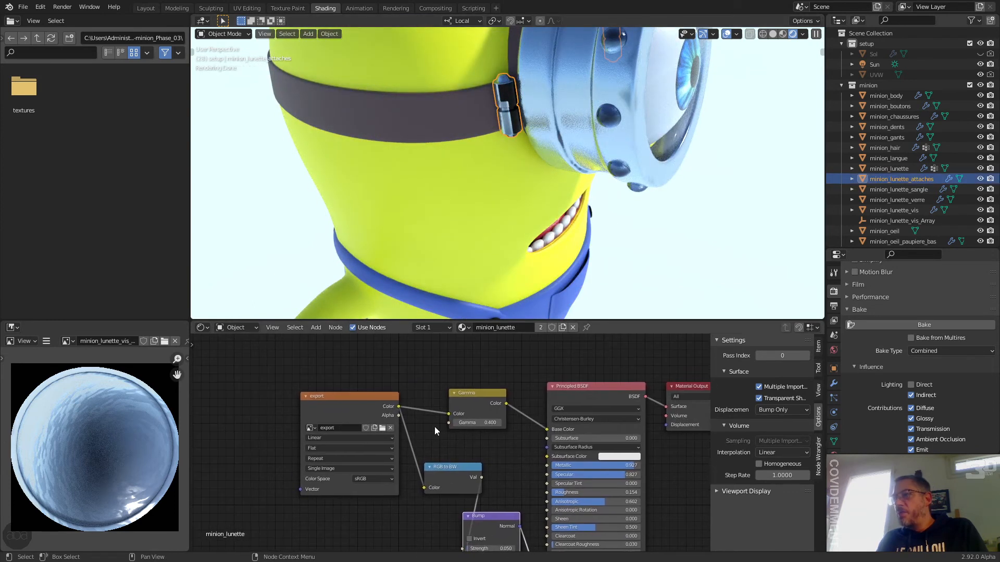
scroll(434, 430, down, 2)
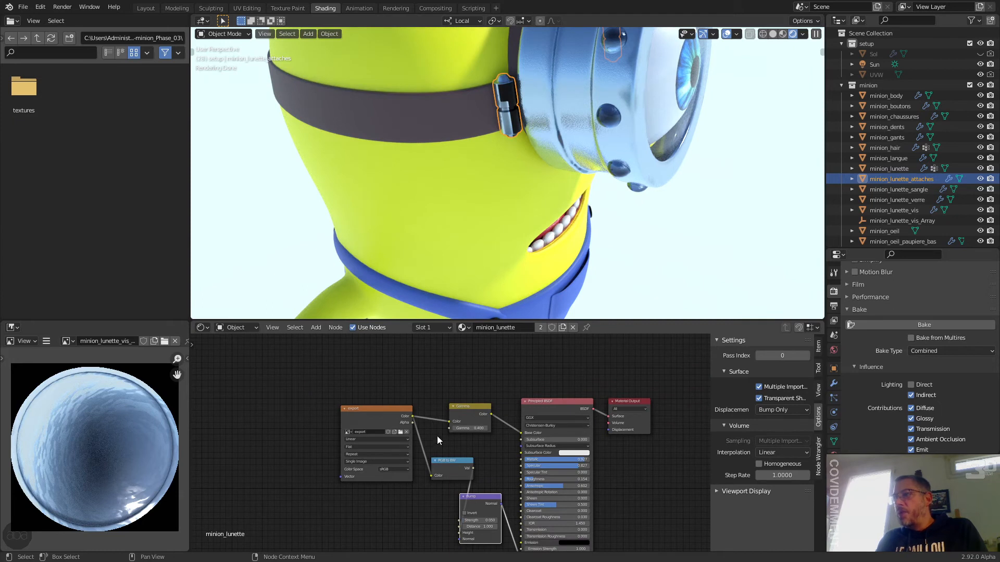
click(542, 327)
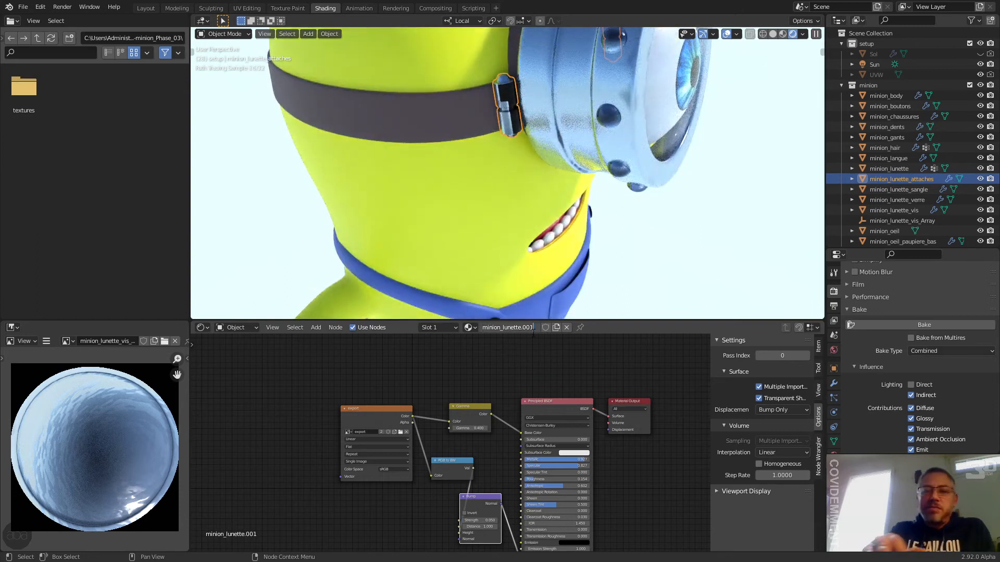
text(e_attache)
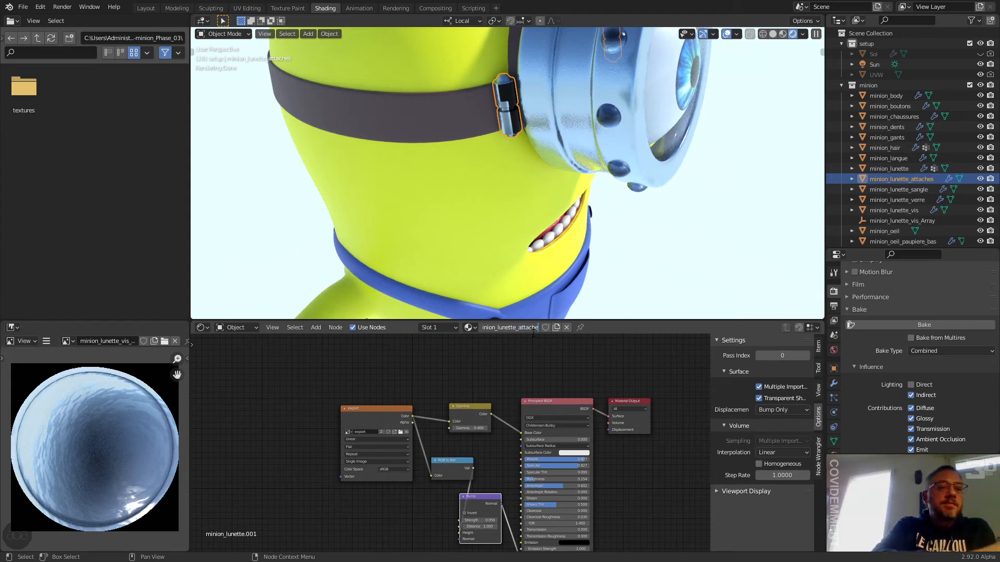
key(Return)
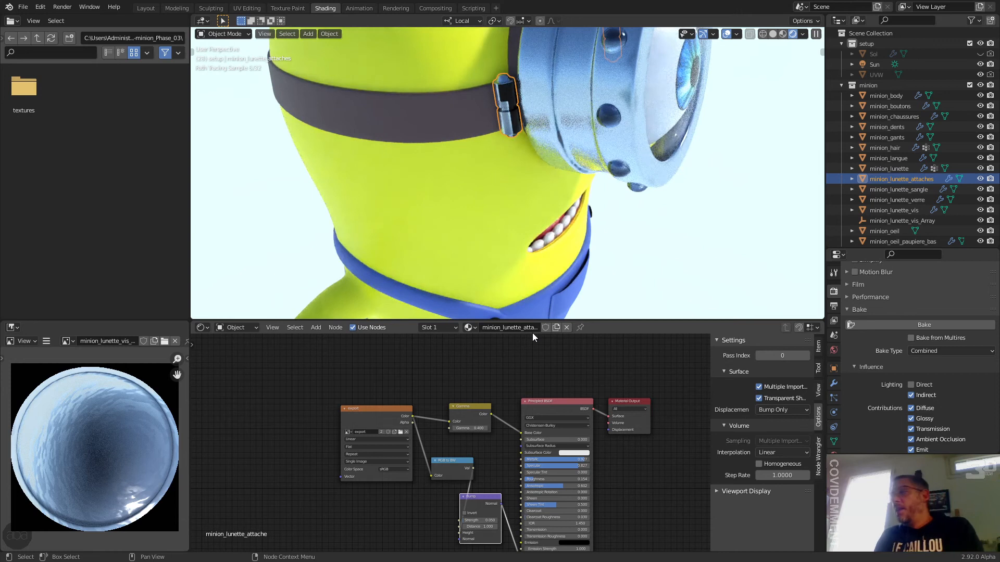
- Add the Mask node group to the fastener material and connect its Damage Mask output to the Principled BSDF's Base Color
middle_drag(486, 358, 445, 370)
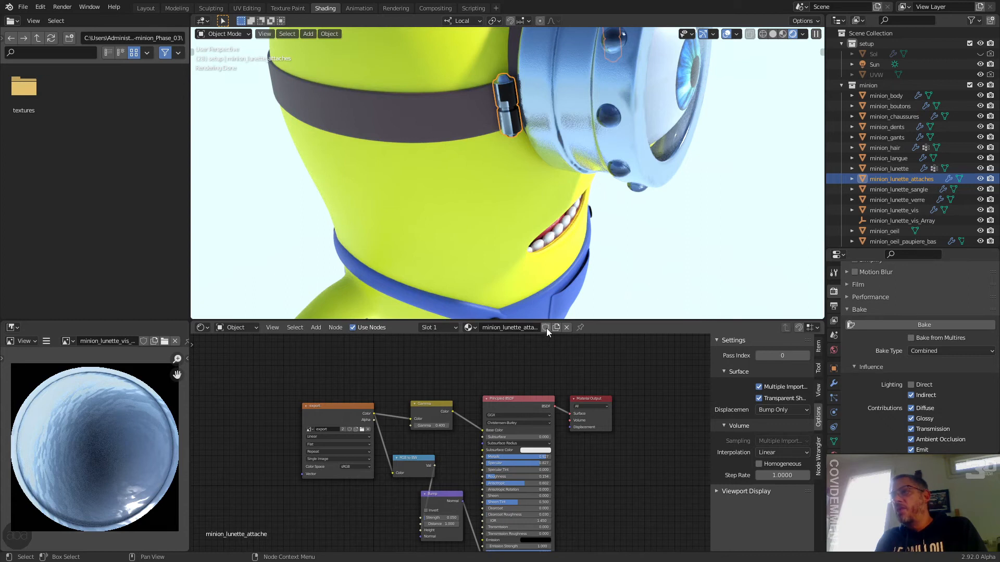
click(315, 328)
mouse_move(342, 438)
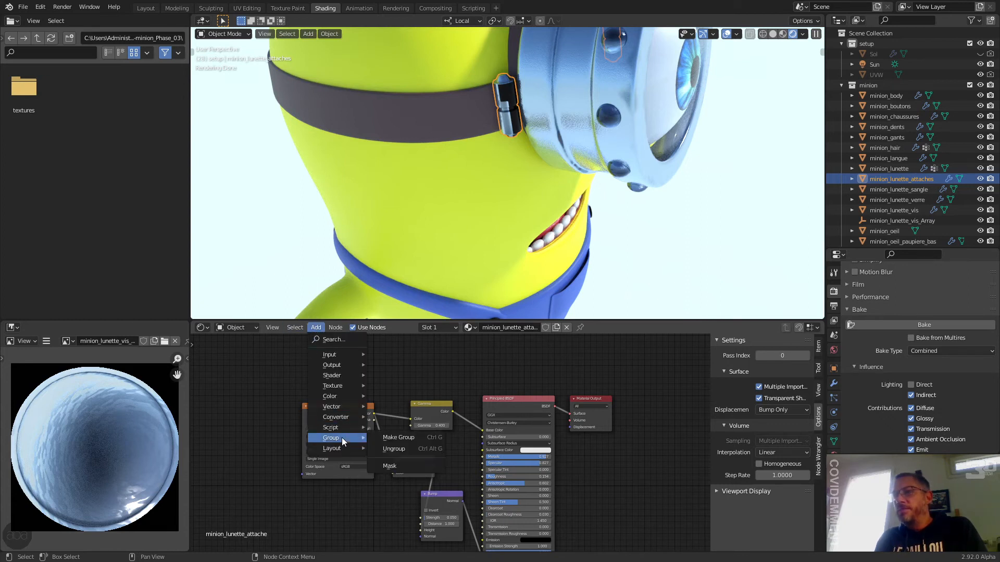
click(399, 464)
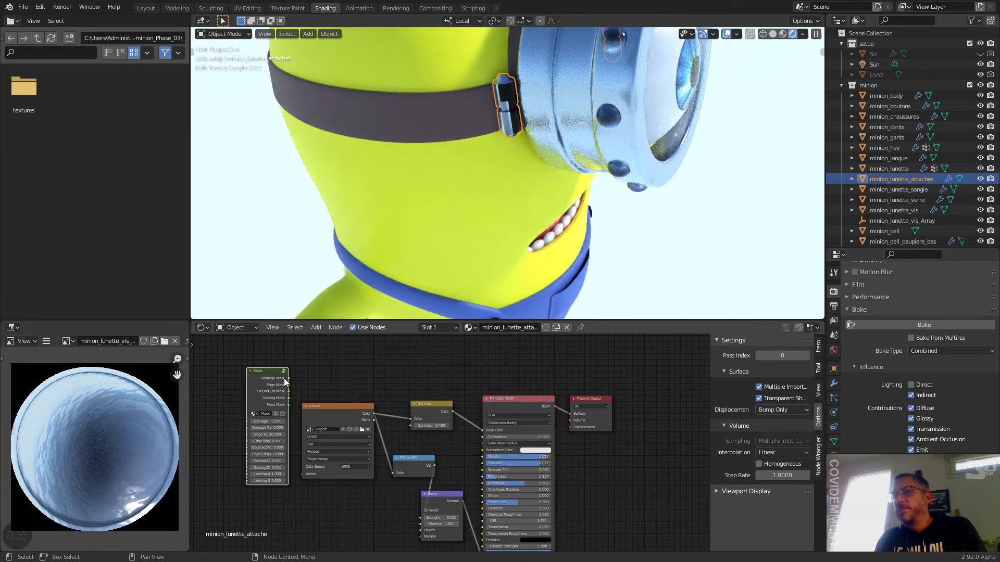
drag(289, 378, 485, 433)
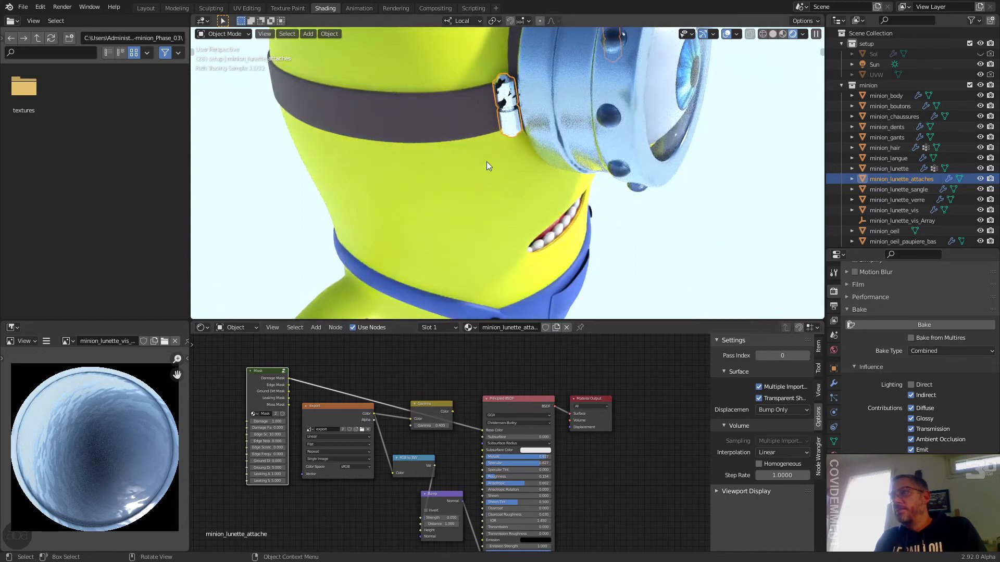
scroll(511, 129, up, 3)
middle_drag(511, 129, 517, 155)
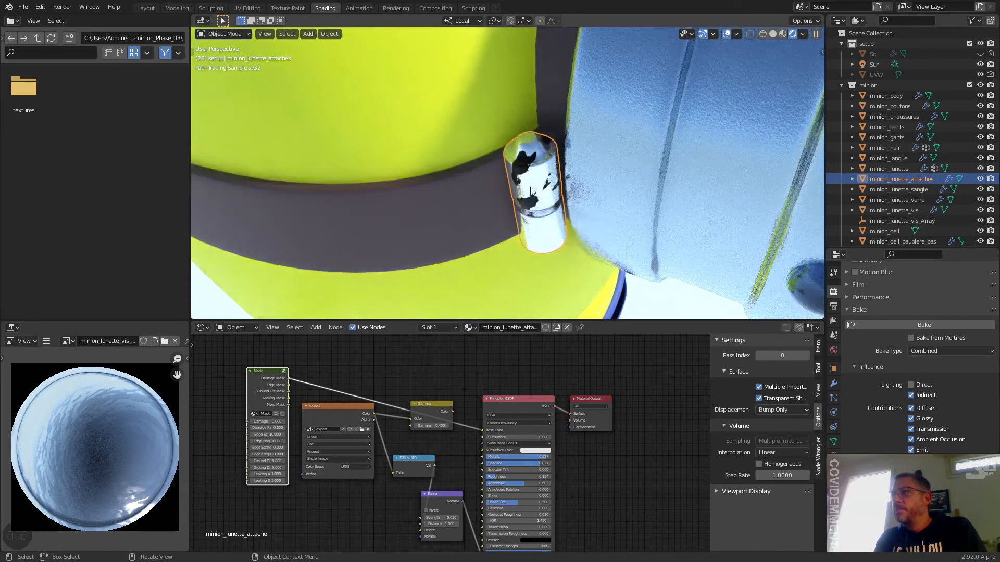
scroll(272, 390, up, 2)
- Feed Base Color from the Mask group's Edge Mask output instead and set the group's edge scale to 1.000
middle_drag(272, 391, 346, 407)
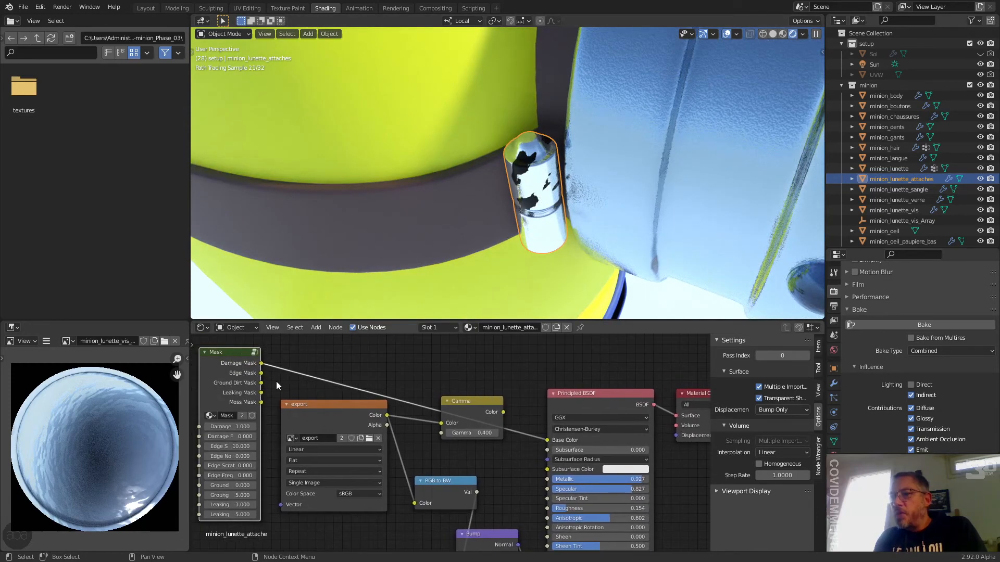
drag(261, 375, 547, 440)
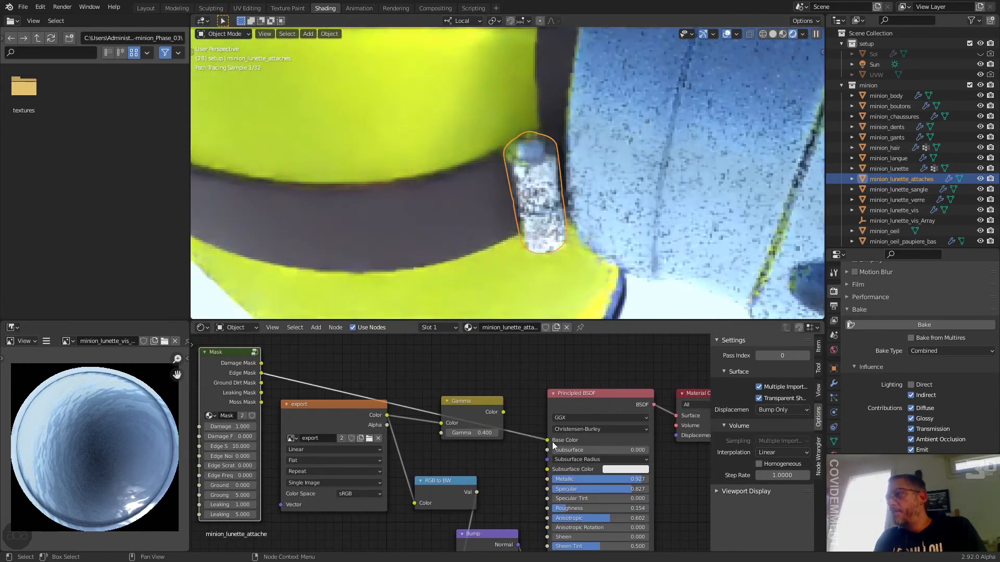
mouse_move(533, 250)
middle_down()
mouse_move(528, 189)
mouse_move(466, 221)
mouse_move(529, 66)
middle_up()
key(KP_Decimal)
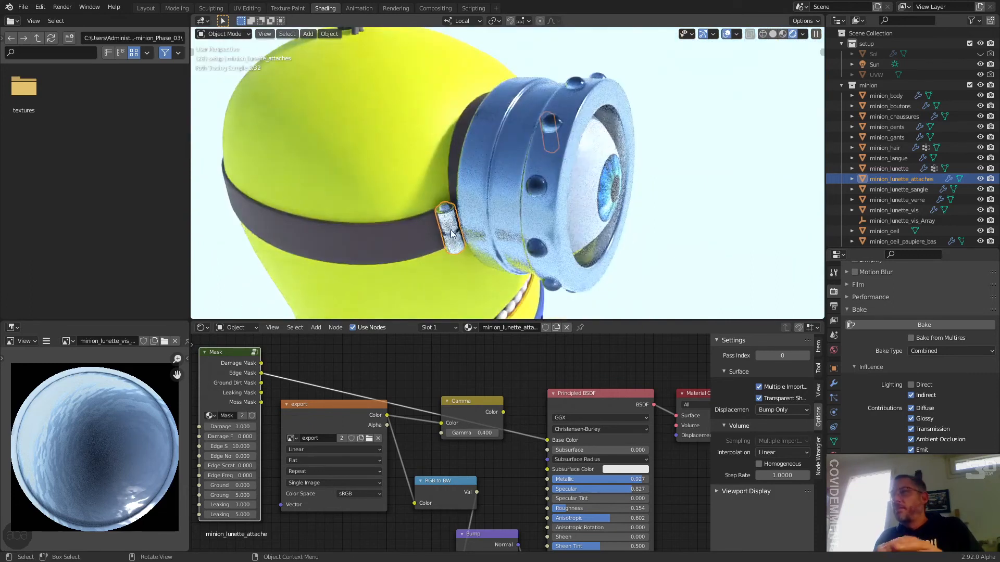
scroll(443, 238, up, 4)
middle_drag(443, 239, 466, 192)
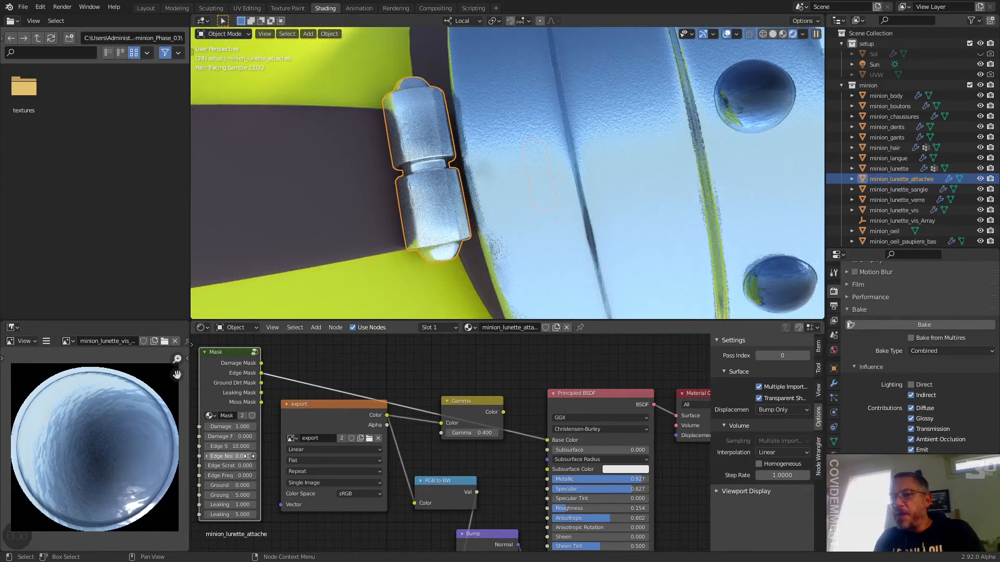
mouse_move(240, 446)
mouse_down()
mouse_move(271, 446)
mouse_move(239, 446)
mouse_up()
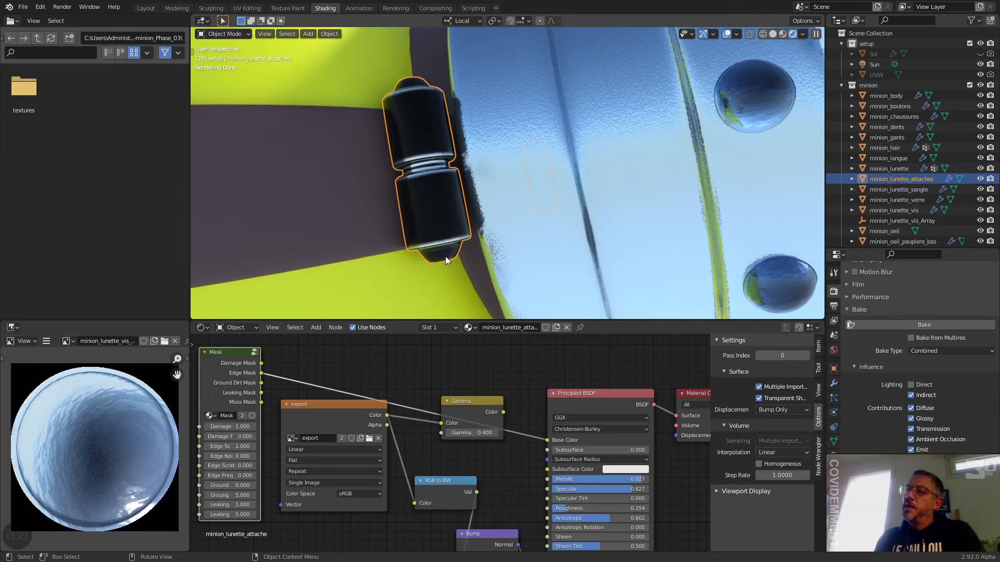
- Delete the Gamma and export image texture nodes and reposition the RGB to BW node
drag(467, 401, 418, 437)
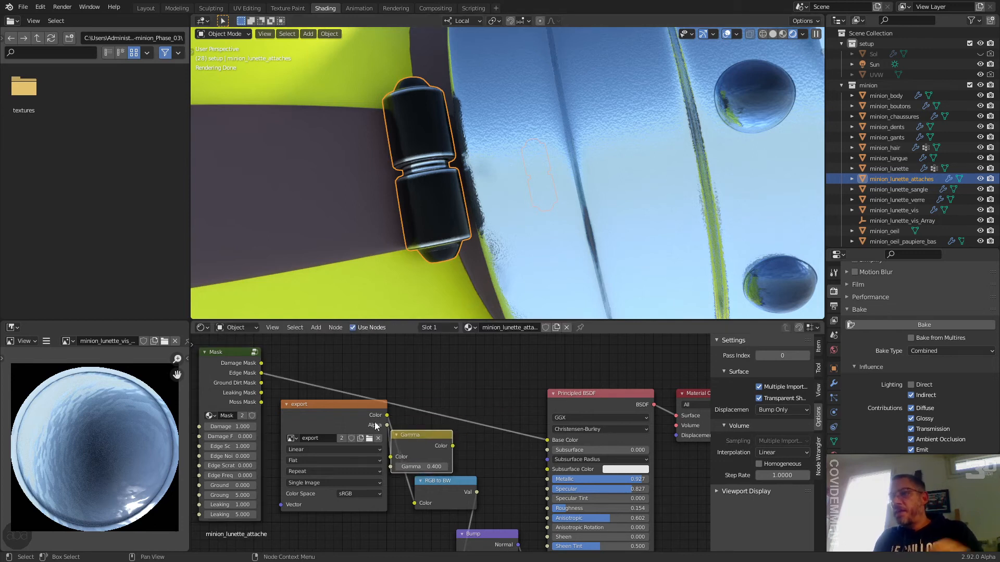
shift+click(341, 409)
key(x)
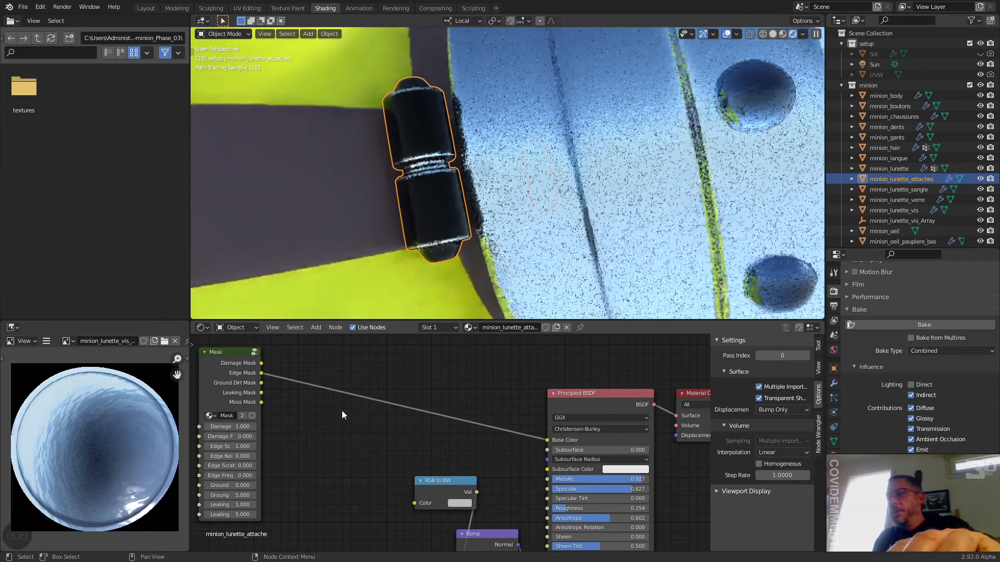
drag(428, 491, 381, 512)
- Add a MixRGB node and drive its Fac input with the Mask group's Edge Mask output
click(316, 328)
mouse_move(341, 398)
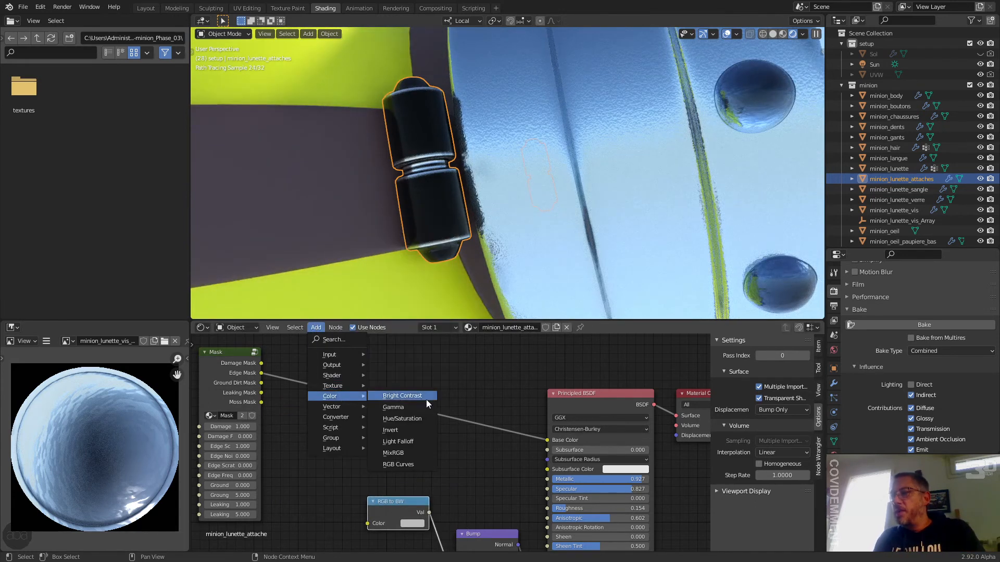
click(406, 453)
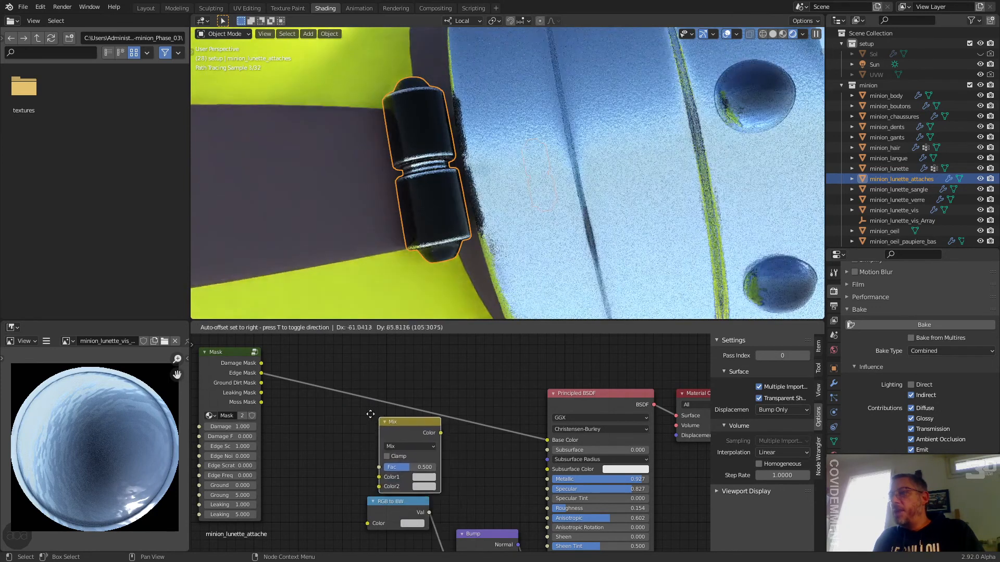
click(303, 423)
drag(260, 373, 276, 411)
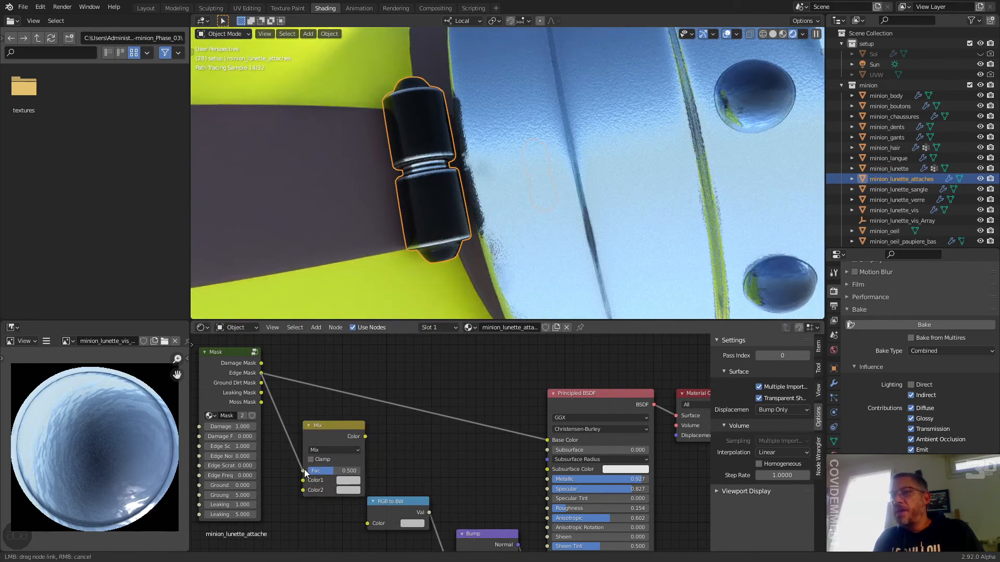
drag(304, 470, 304, 471)
- Darken the Mix node's Color2 to near black, connect its Color output to Base Color and place it mid-tree
click(348, 480)
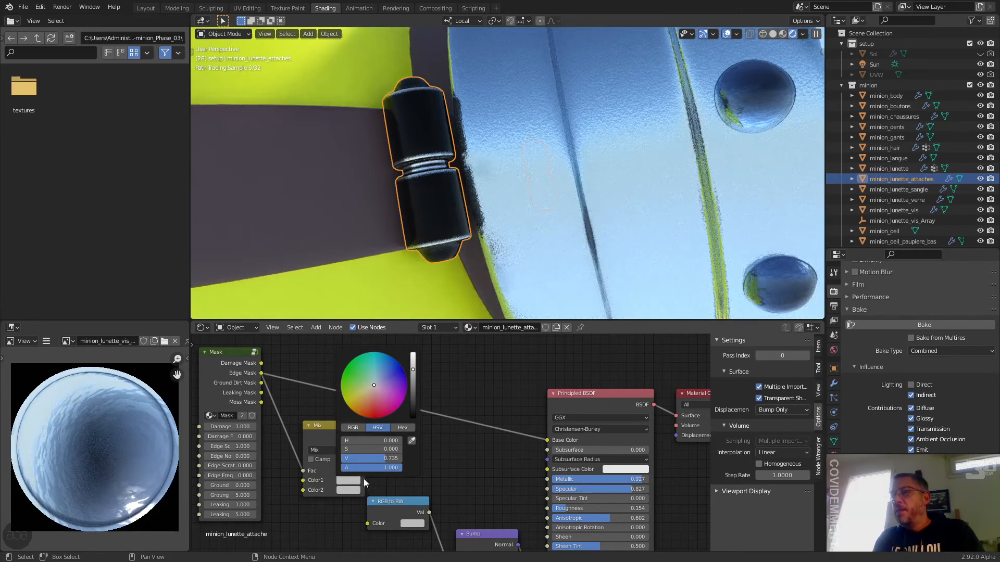
click(348, 490)
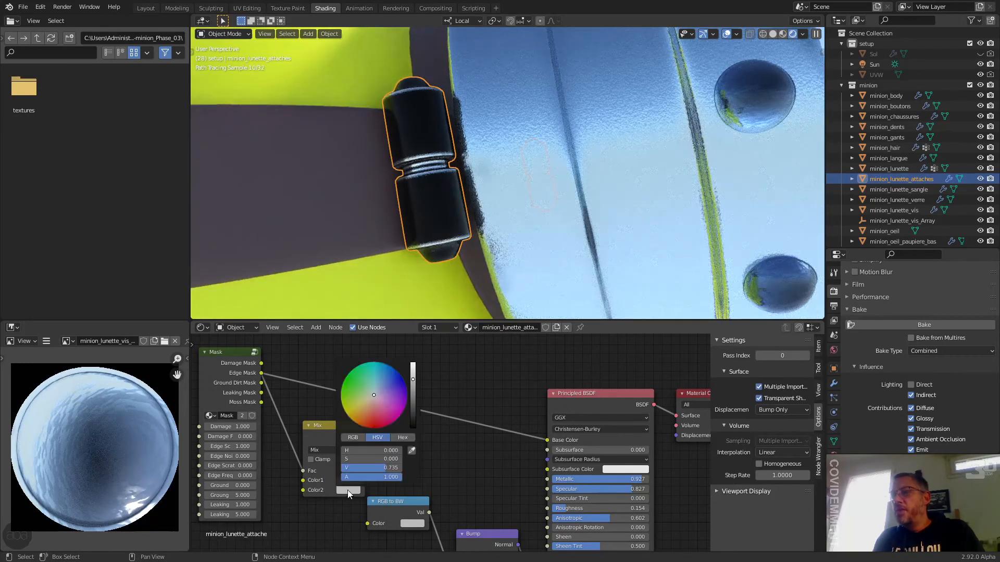
drag(412, 397, 413, 413)
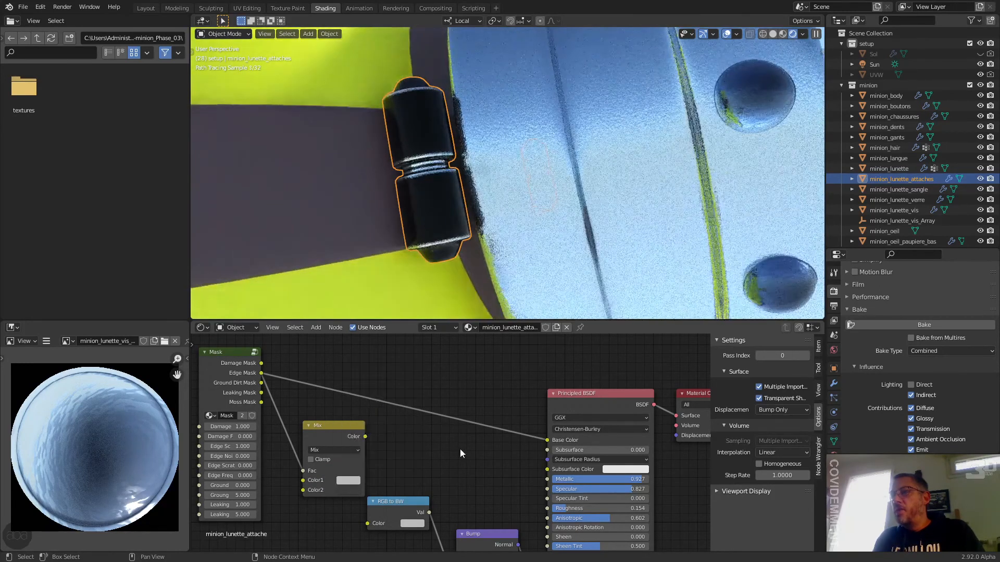
drag(366, 437, 548, 440)
drag(339, 431, 419, 416)
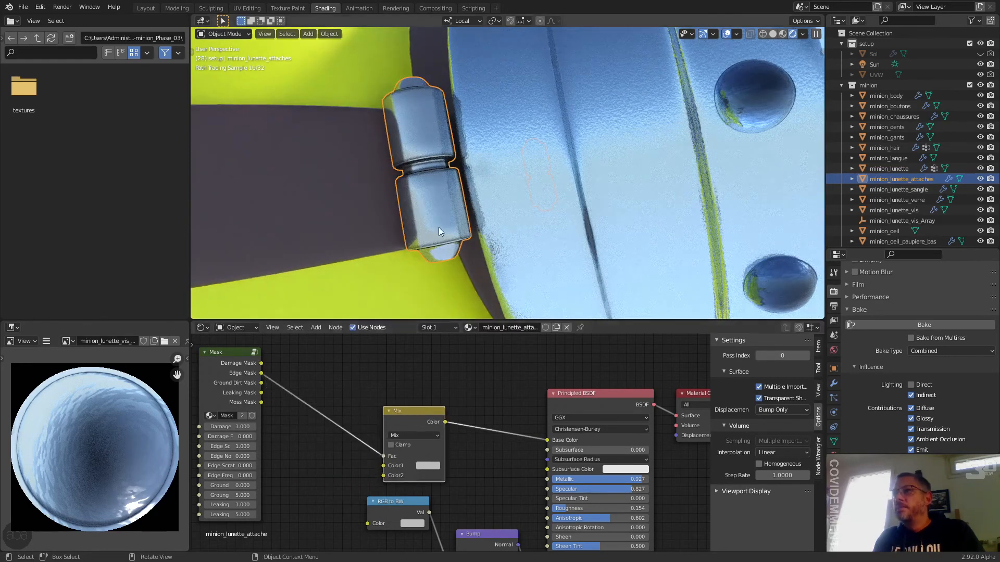
- Set the Mask group's edge scale to 1.200 and edge scratches to 0.583, then check the fasteners on the character
scroll(420, 152, up, 4)
scroll(419, 152, up, 2)
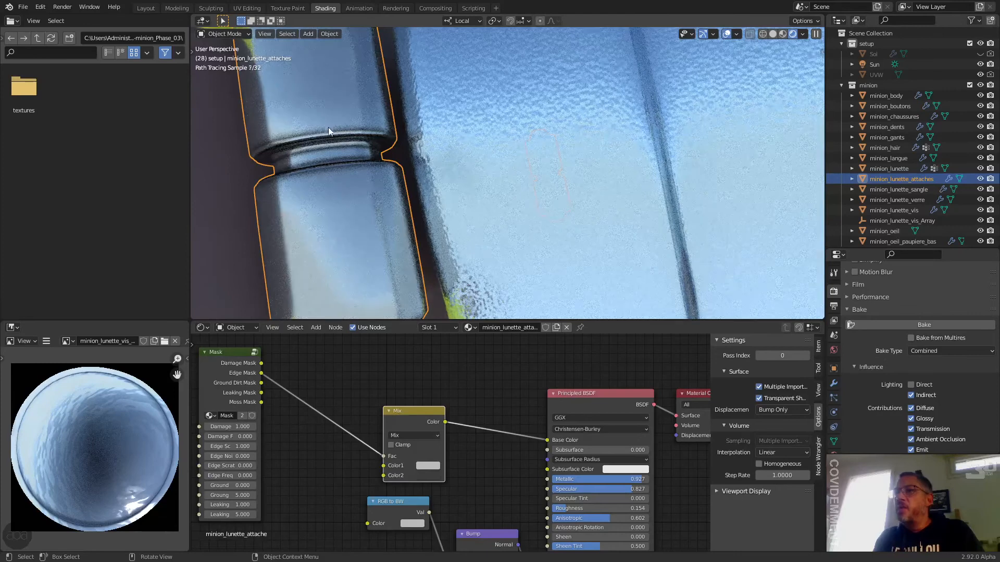
mouse_move(229, 466)
mouse_down()
mouse_move(260, 466)
mouse_move(240, 446)
mouse_move(258, 447)
mouse_move(235, 446)
mouse_up()
scroll(375, 191, down, 4)
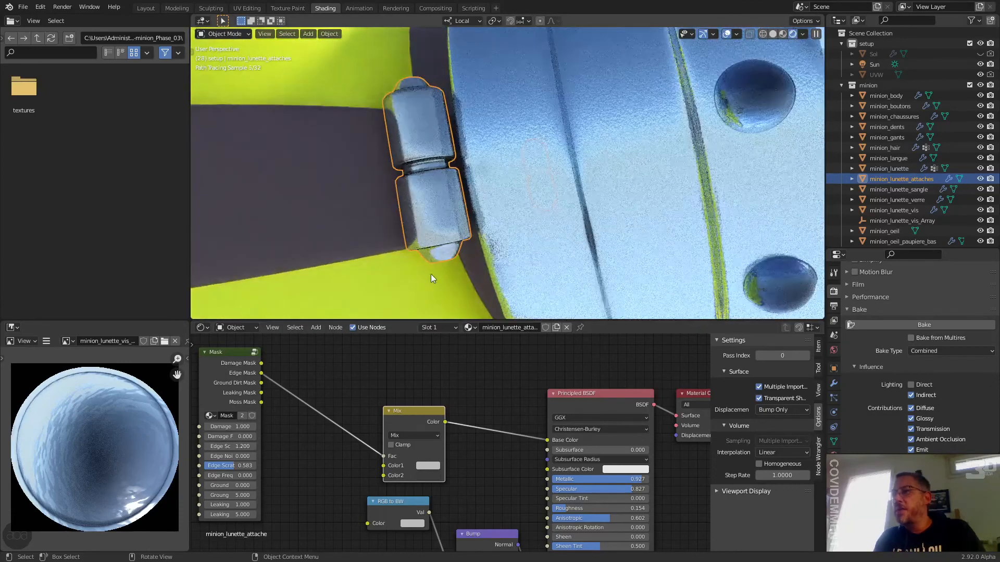
middle_drag(430, 274, 414, 267)
click(350, 363)
scroll(432, 208, down, 9)
middle_drag(487, 181, 469, 291)
- Add a Noise Texture node to the fastener material and connect its Fac output to the RGB to BW node's Color input
middle_drag(478, 459, 490, 390)
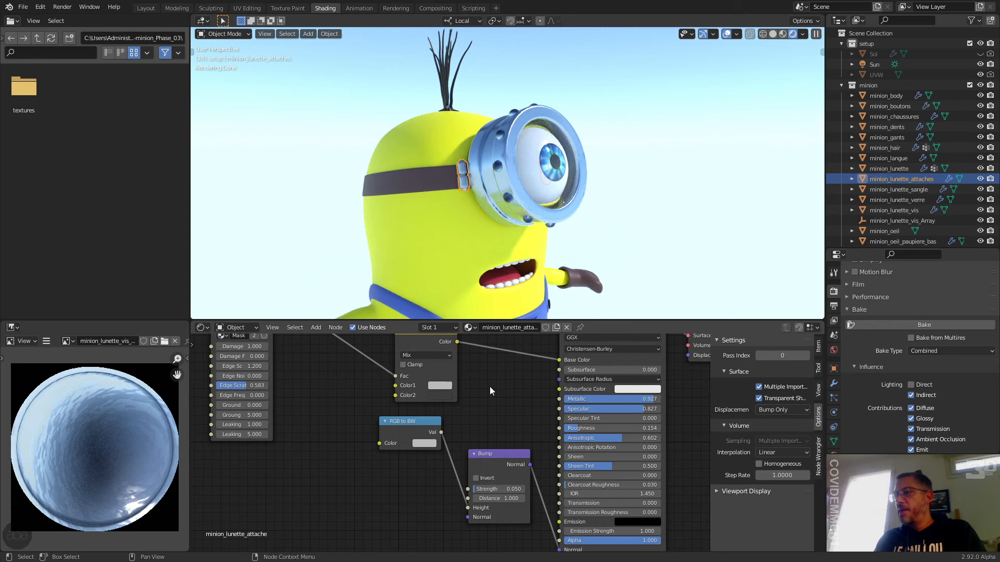
click(296, 327)
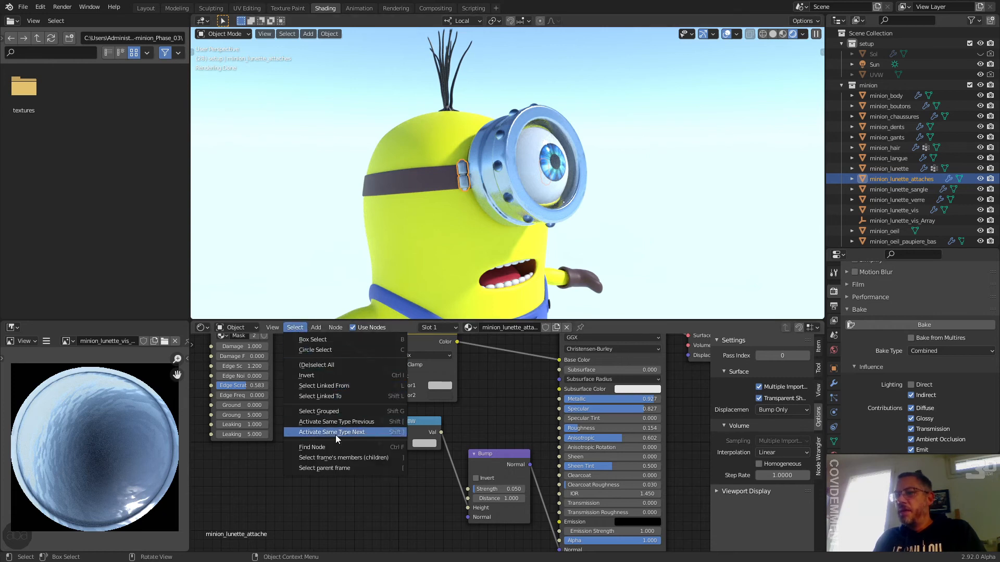
mouse_move(321, 327)
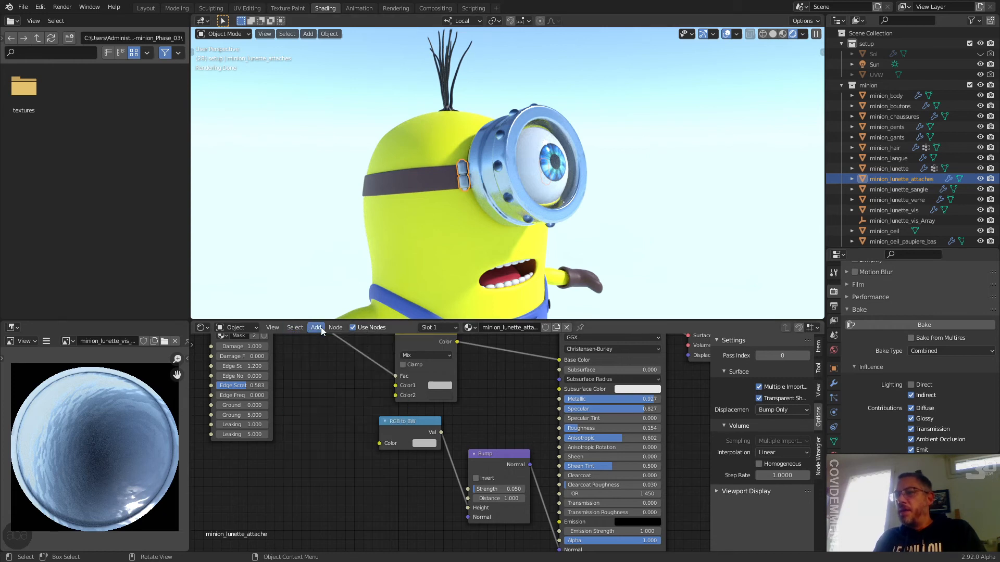
mouse_move(333, 385)
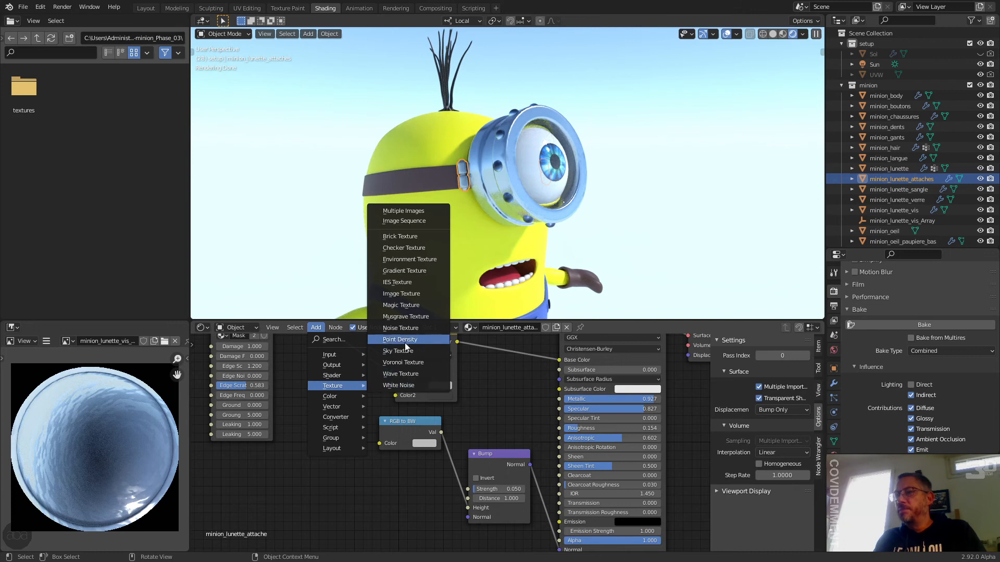
click(400, 328)
click(327, 446)
scroll(327, 446, up, 2)
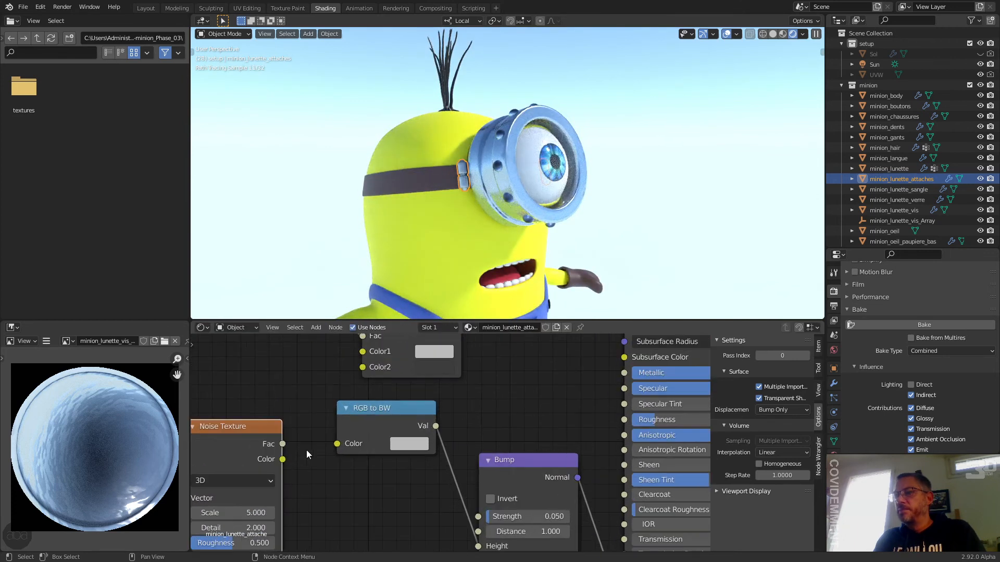
drag(282, 444, 338, 444)
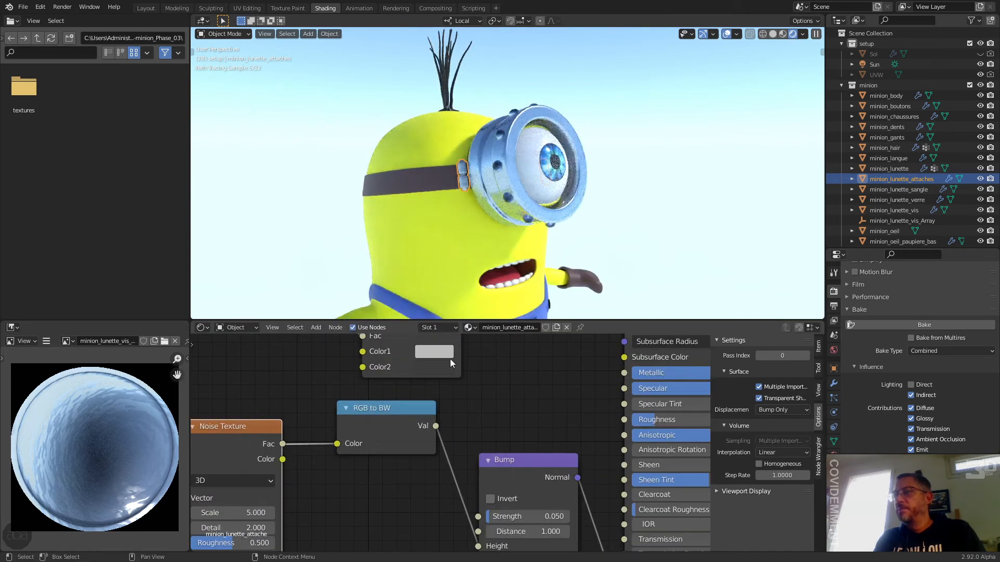
- Set the fastener Noise Texture's scale to 2.800 and check the relief on both sides of the goggles
scroll(447, 182, up, 5)
middle_drag(417, 193, 424, 191)
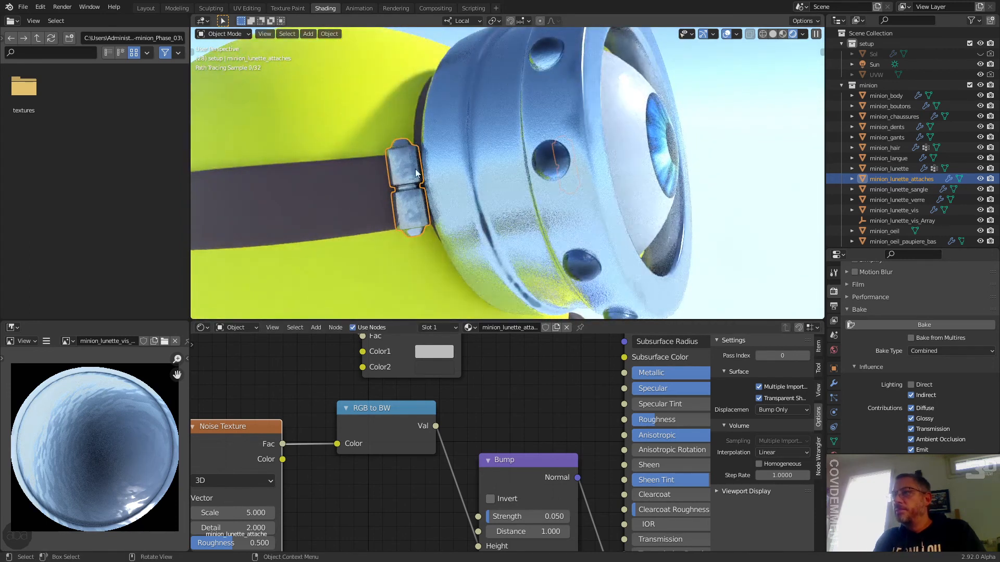
middle_drag(355, 445, 395, 418)
drag(271, 485, 218, 486)
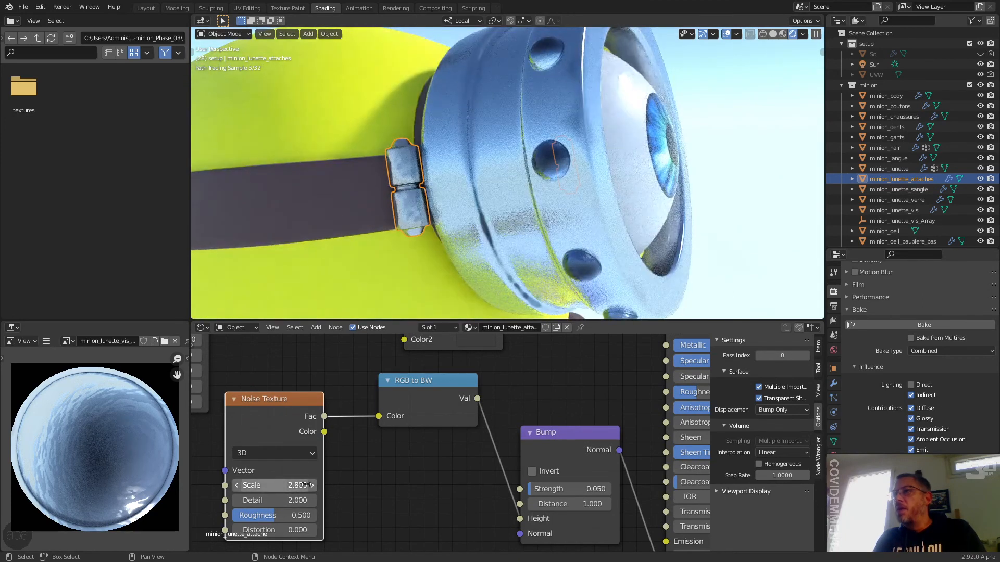
middle_drag(469, 260, 527, 173)
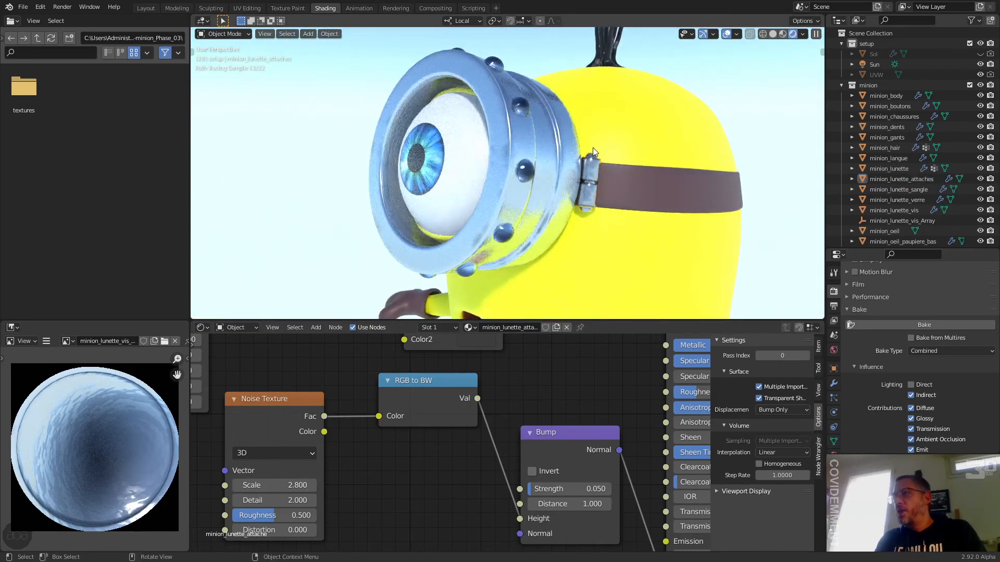
middle_drag(588, 186, 543, 208)
- Select the goggle frame minion_lunette and raise its material's Bump strength to 0.150, settling on 0.142
click(543, 208)
middle_drag(443, 428, 355, 409)
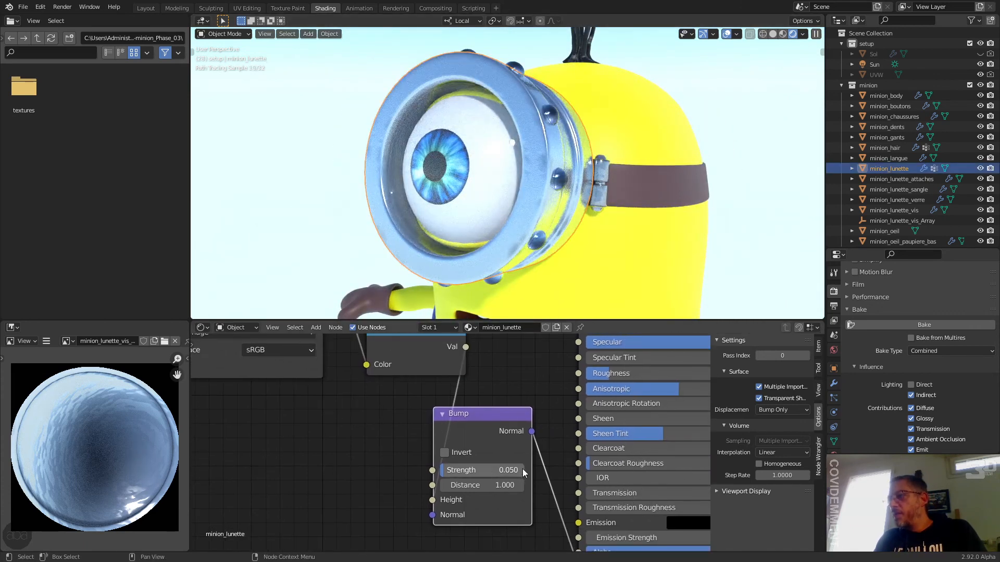
click(449, 470)
text(0.15)
key(Return)
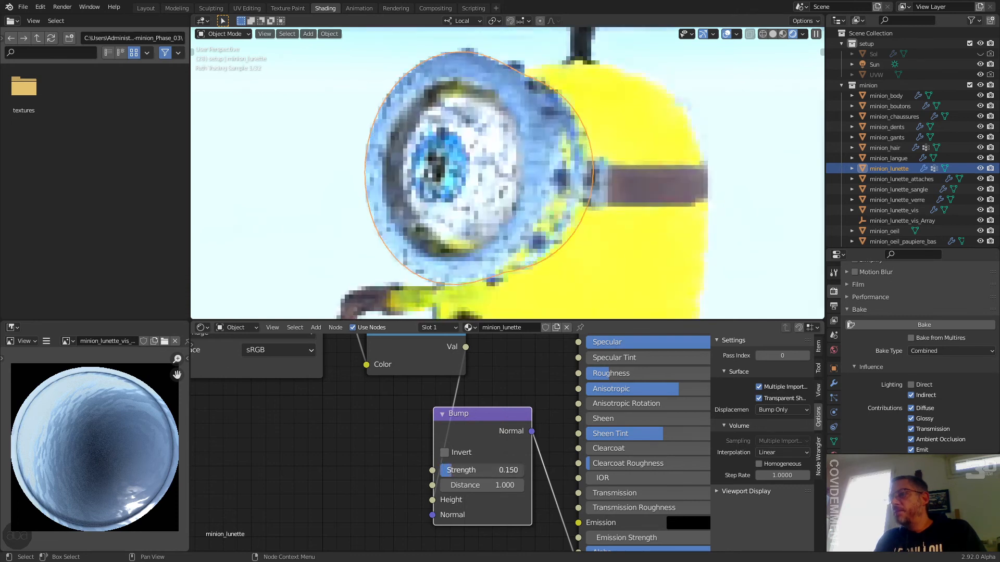
drag(449, 470, 449, 470)
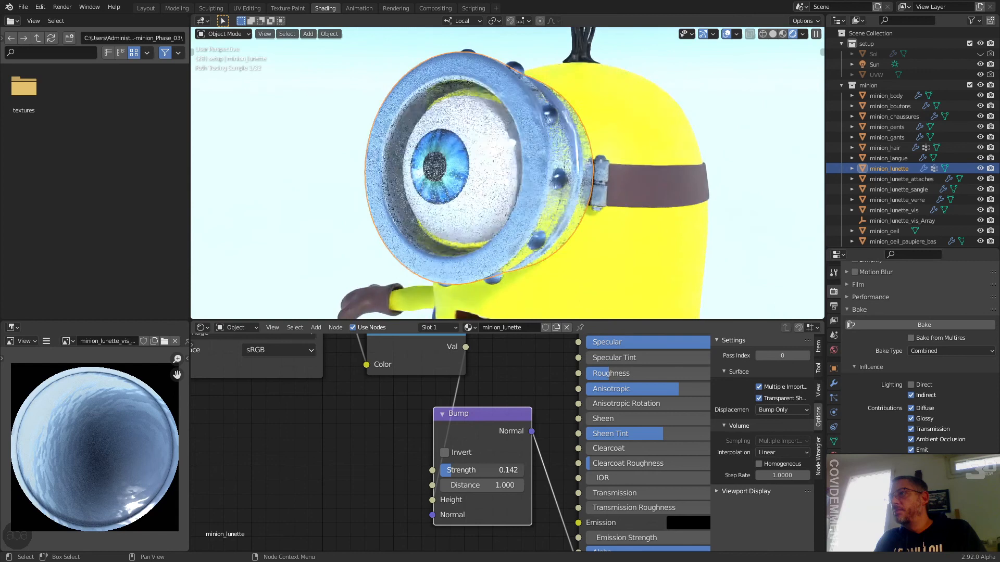
click(343, 439)
scroll(577, 135, down, 2)
middle_drag(577, 135, 587, 214)
scroll(586, 214, up, 2)
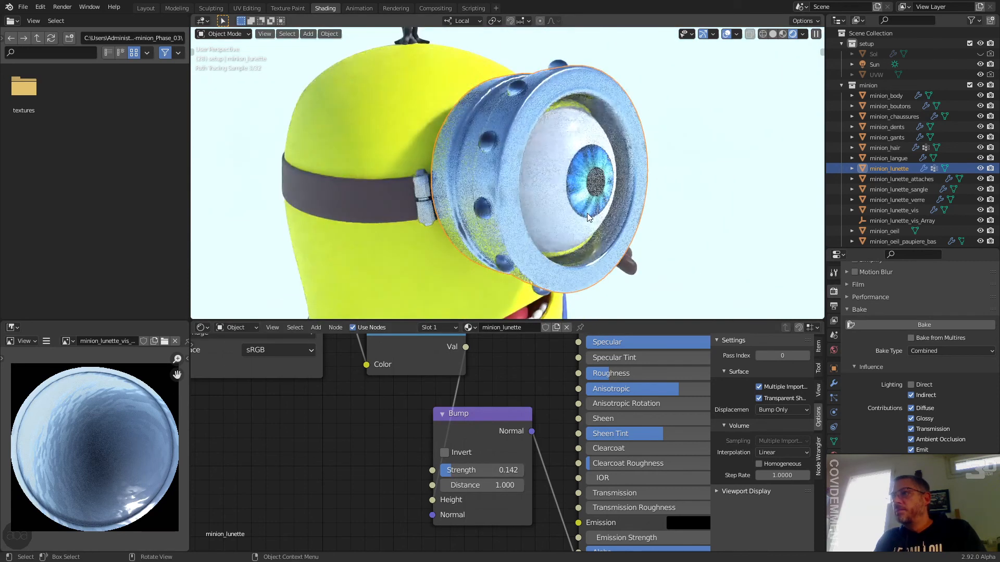
scroll(389, 380, down, 2)
- Add a MixRGB node to the goggle frame material and connect the RGB to BW node's Val output to its Color1 input
middle_drag(374, 412, 379, 454)
drag(424, 403, 406, 403)
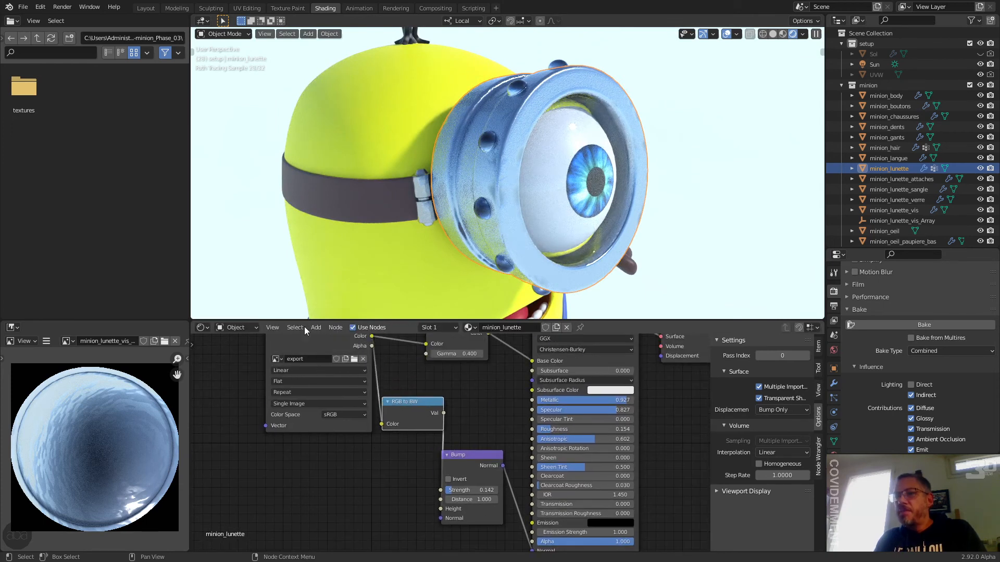
click(315, 327)
mouse_move(342, 396)
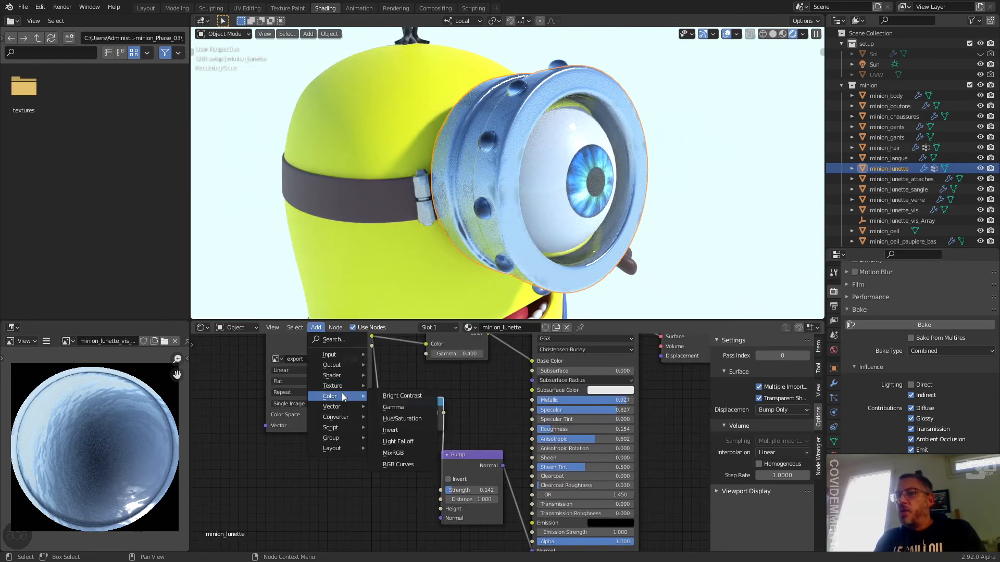
click(403, 453)
click(392, 454)
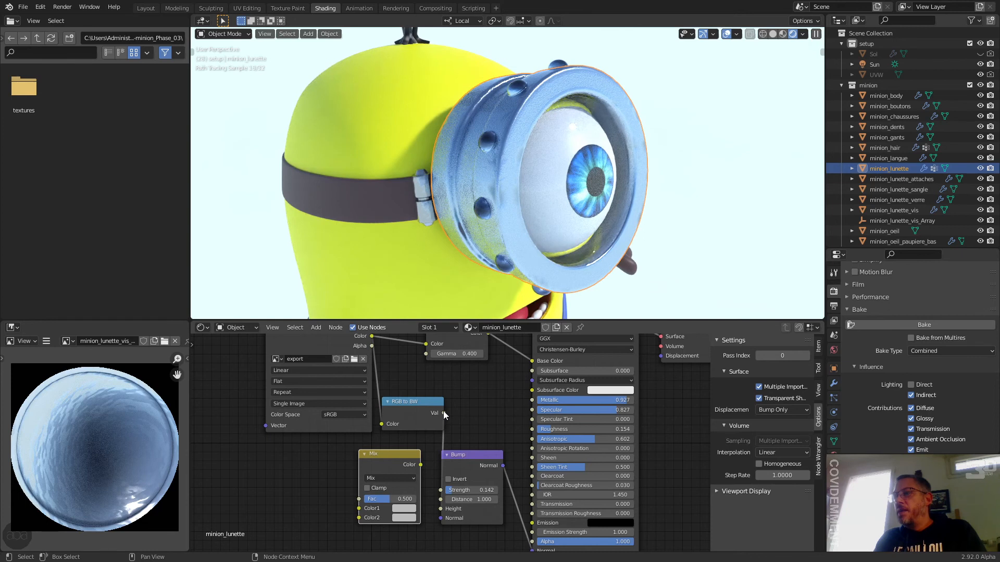
drag(444, 413, 360, 508)
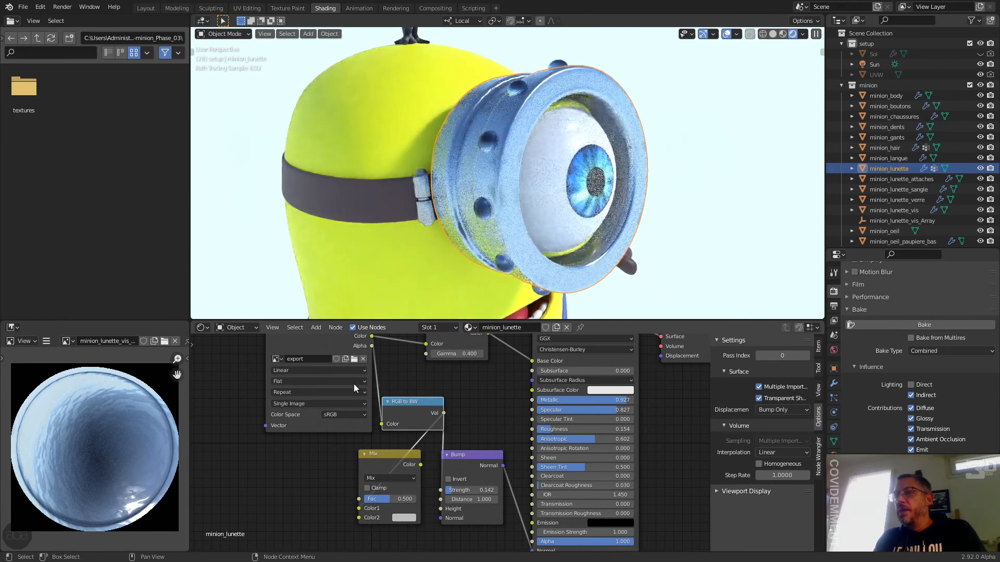
- Add a Noise Texture node beside the Mix node and connect its Color output to Color2
click(318, 329)
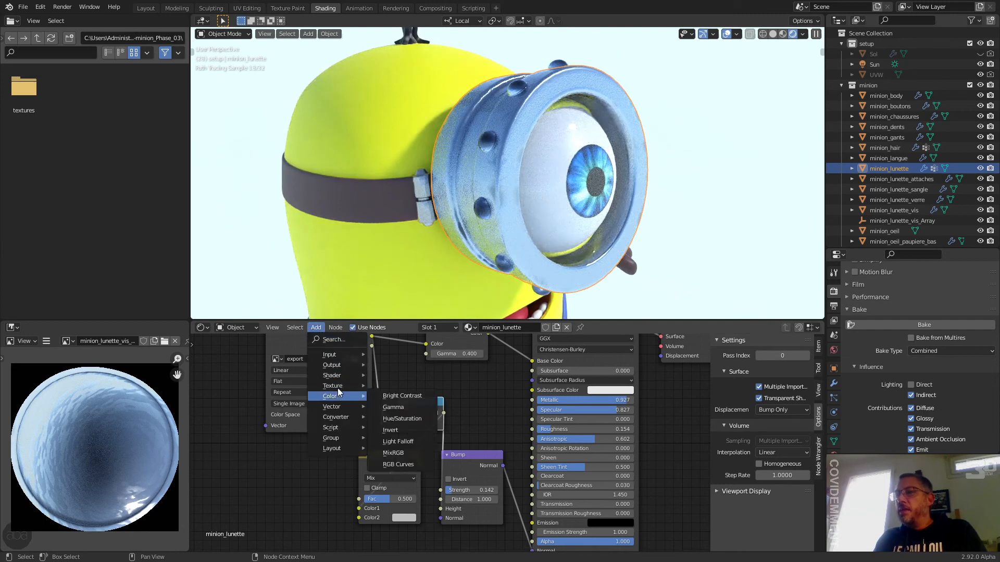
mouse_move(340, 387)
click(401, 328)
click(279, 493)
drag(308, 509, 360, 518)
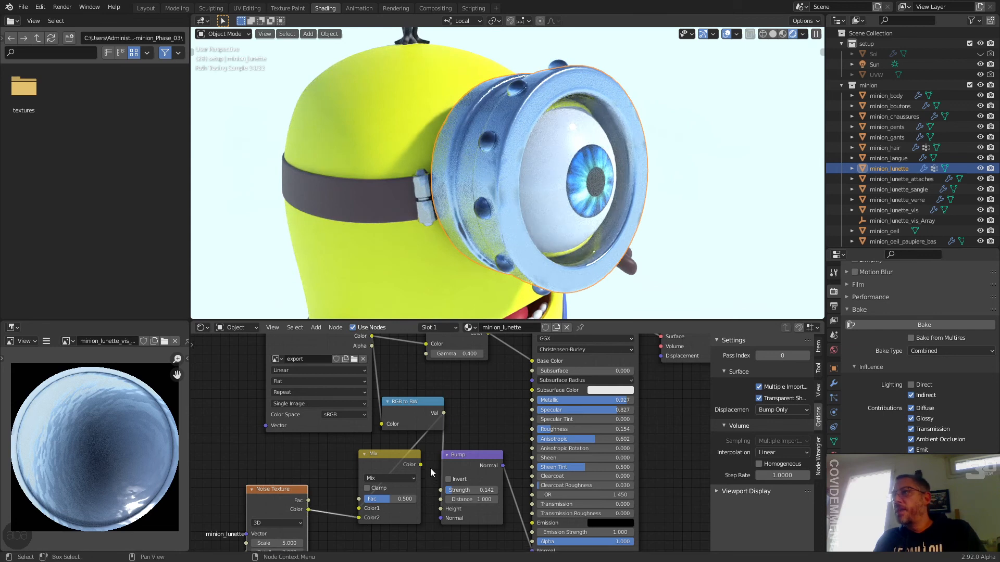
- Set the Mix node's factor to 1.000 and its blending mode to Darken after trying Multiply
middle_drag(422, 489, 422, 449)
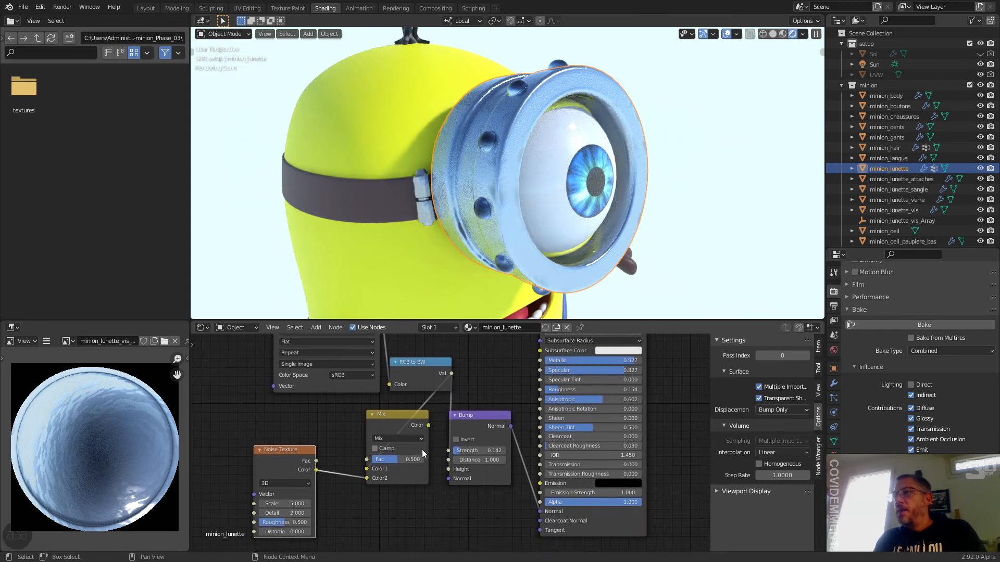
scroll(422, 449, up, 2)
click(402, 437)
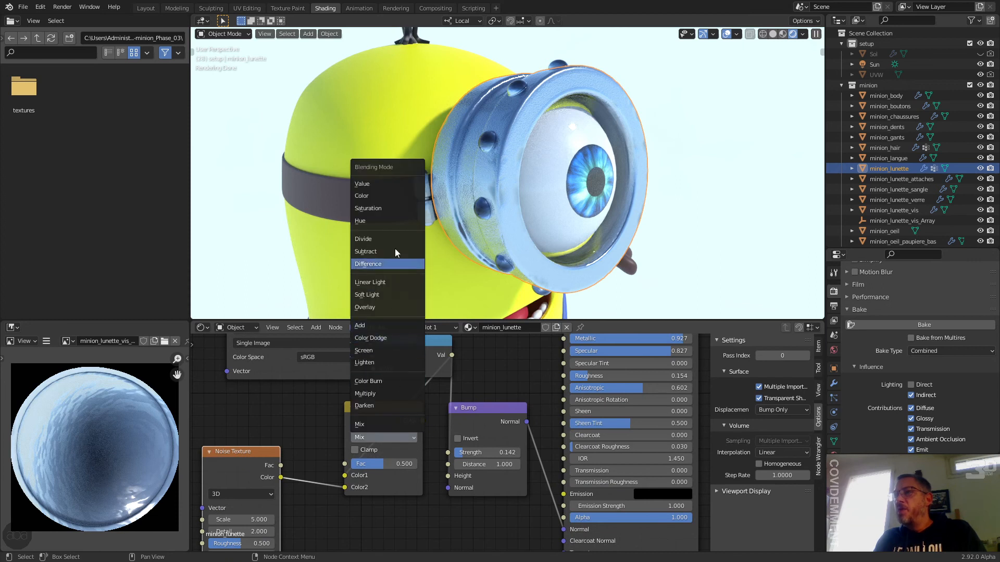
click(391, 394)
middle_drag(344, 438, 385, 394)
drag(282, 475, 167, 475)
key(Escape)
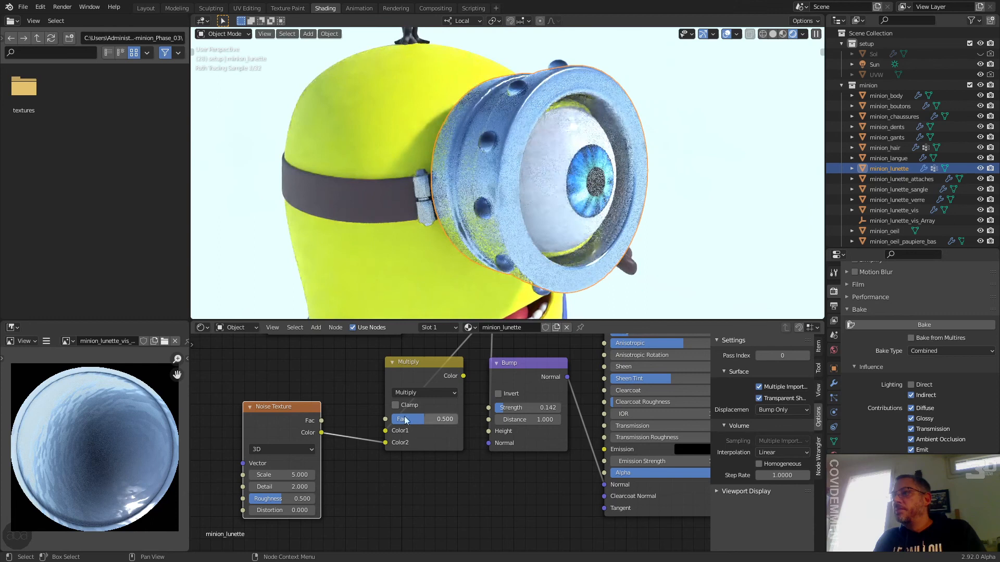
drag(420, 419, 458, 419)
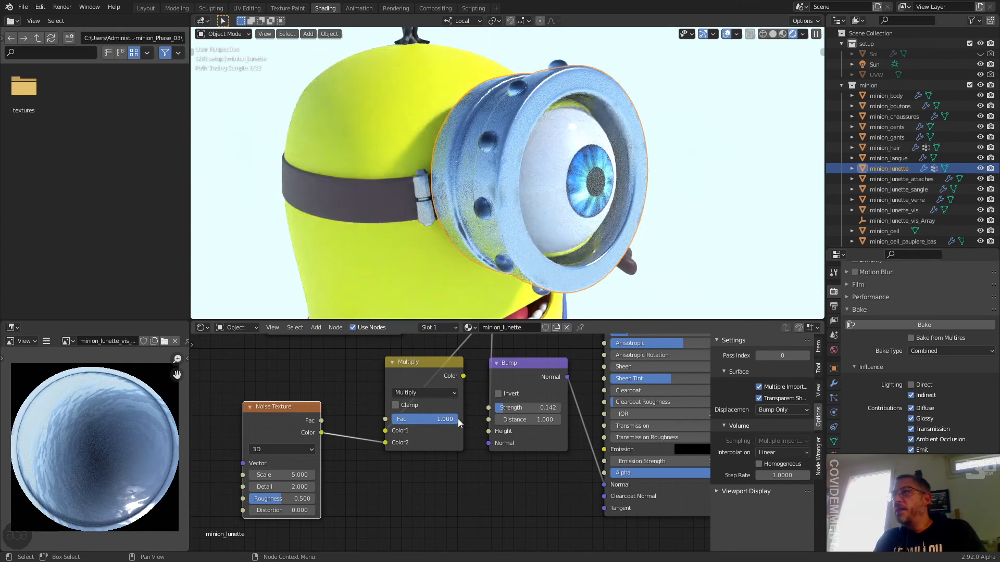
click(439, 393)
click(418, 360)
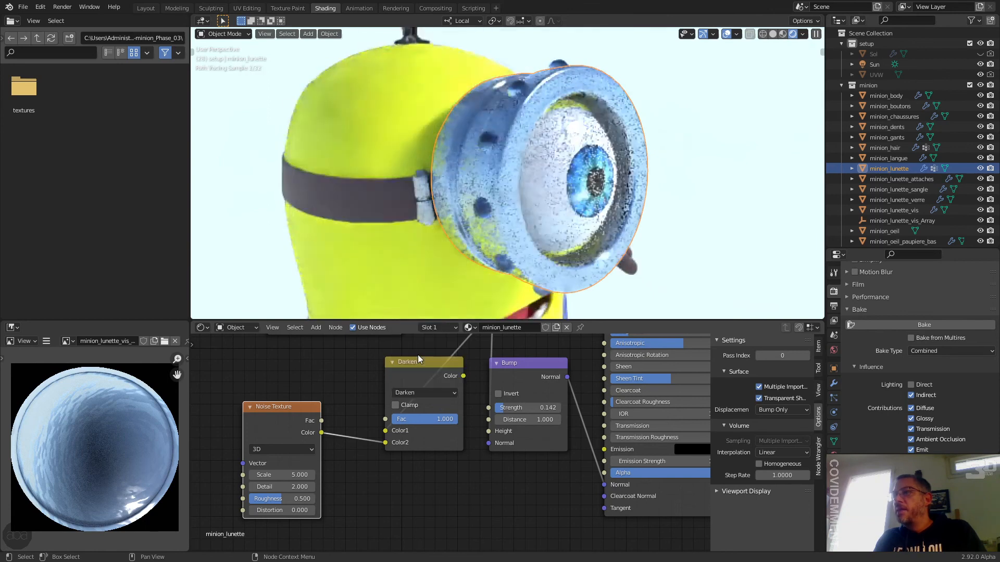
- Connect the Darken node's Color output to the Bump Height input and move the export image and RGB to BW nodes away from it
middle_drag(476, 393, 426, 453)
drag(423, 439, 448, 496)
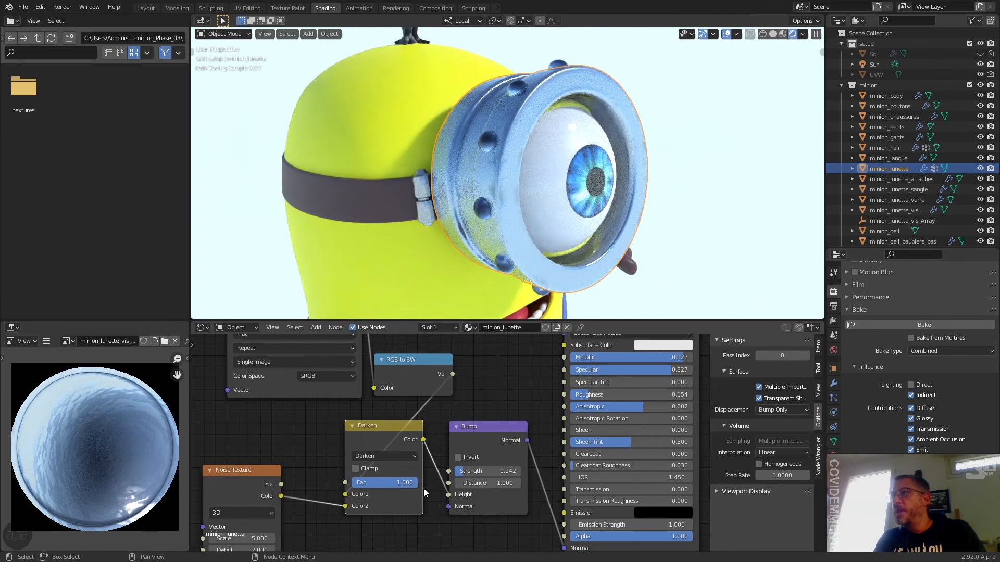
middle_drag(424, 488, 439, 484)
scroll(432, 409, down, 3)
middle_drag(407, 414, 401, 469)
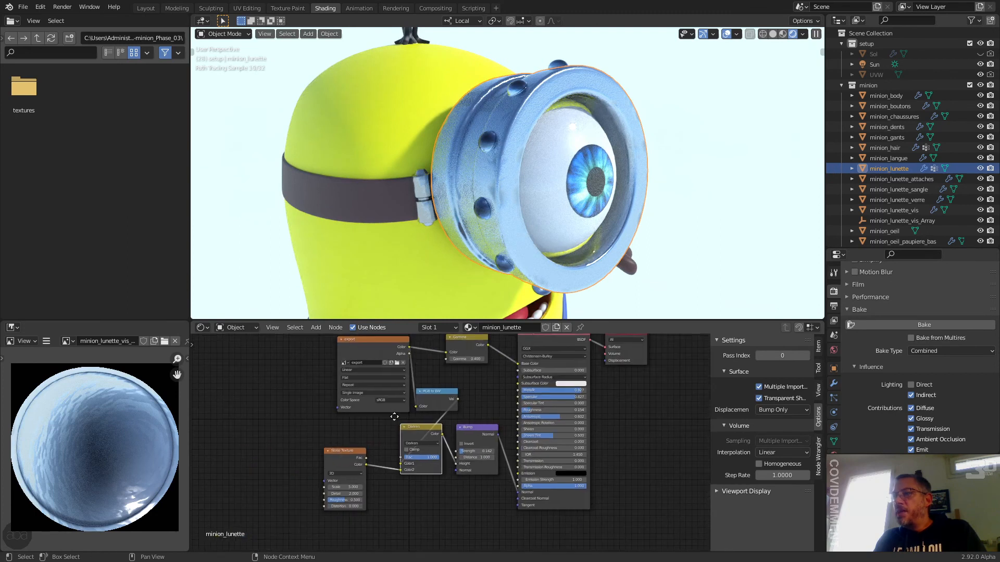
drag(349, 383, 328, 450)
- Switch the Darken node's blending mode to Multiply and inspect the goggle frame from its side
middle_drag(421, 413, 446, 398)
scroll(438, 401, up, 5)
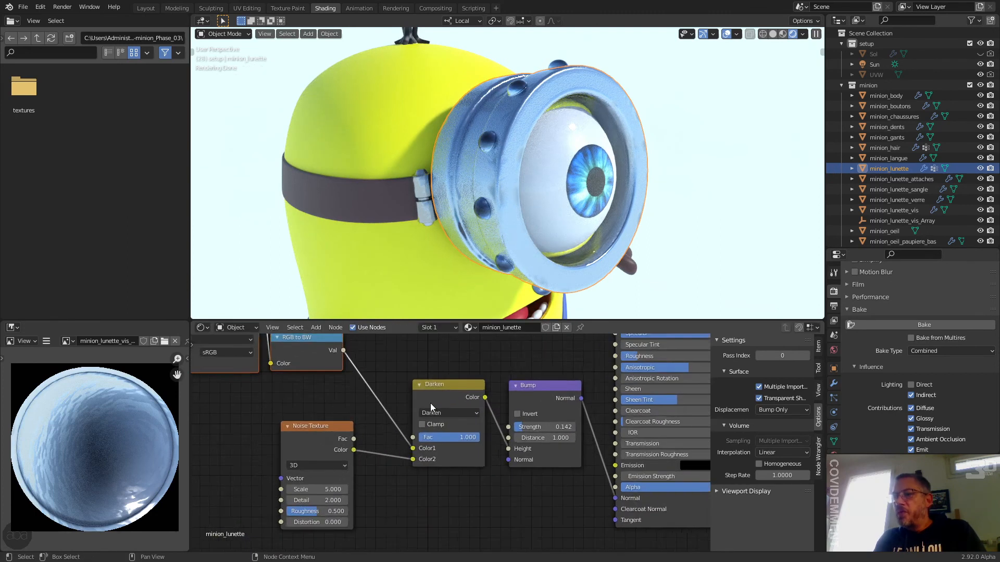
click(458, 398)
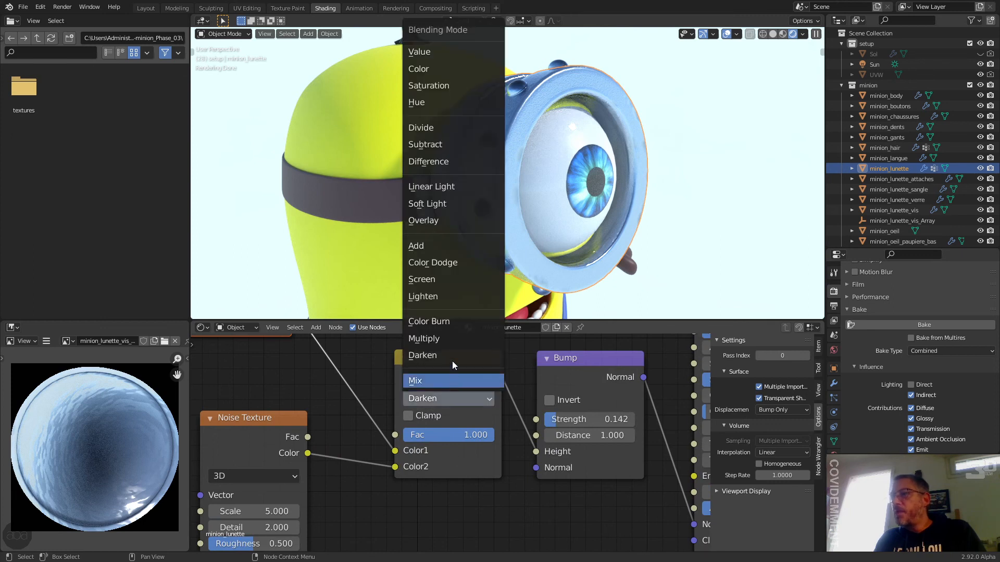
click(448, 342)
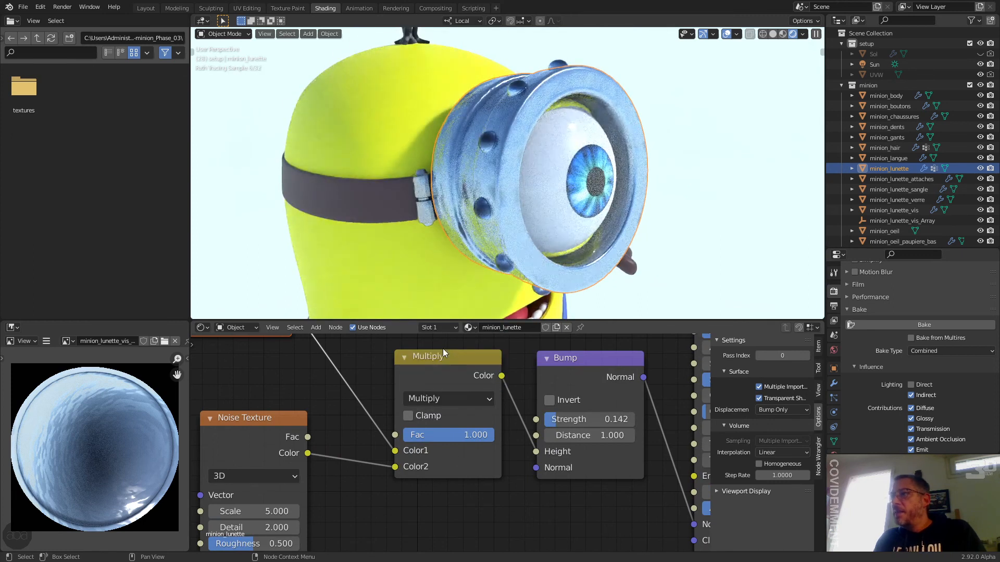
middle_drag(546, 86, 574, 101)
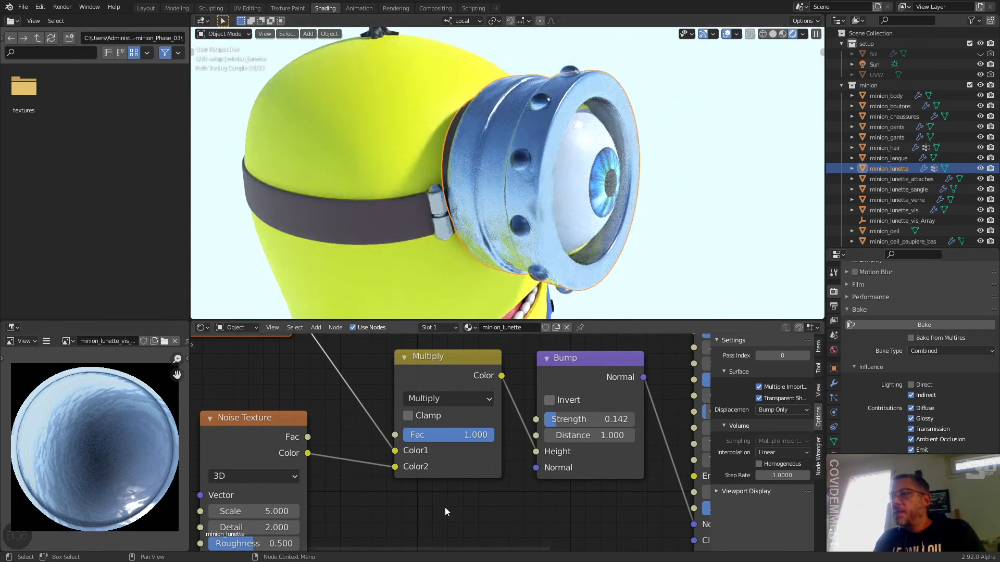
- Set the goggle frame's Noise Texture scale to 55.100 after trying 72.500
scroll(445, 507, down, 3)
scroll(433, 474, up, 2)
drag(310, 464, 568, 463)
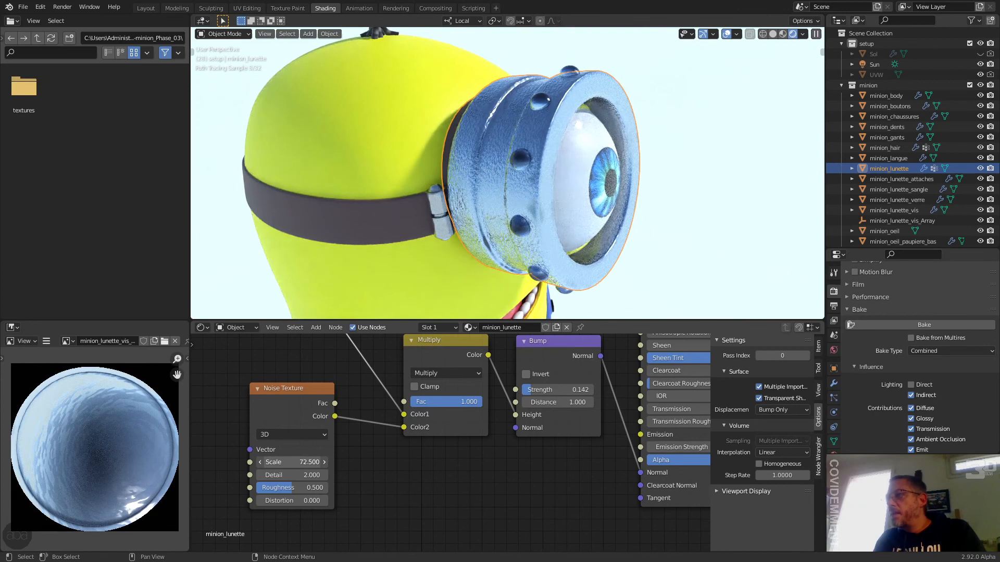
drag(567, 464, 513, 464)
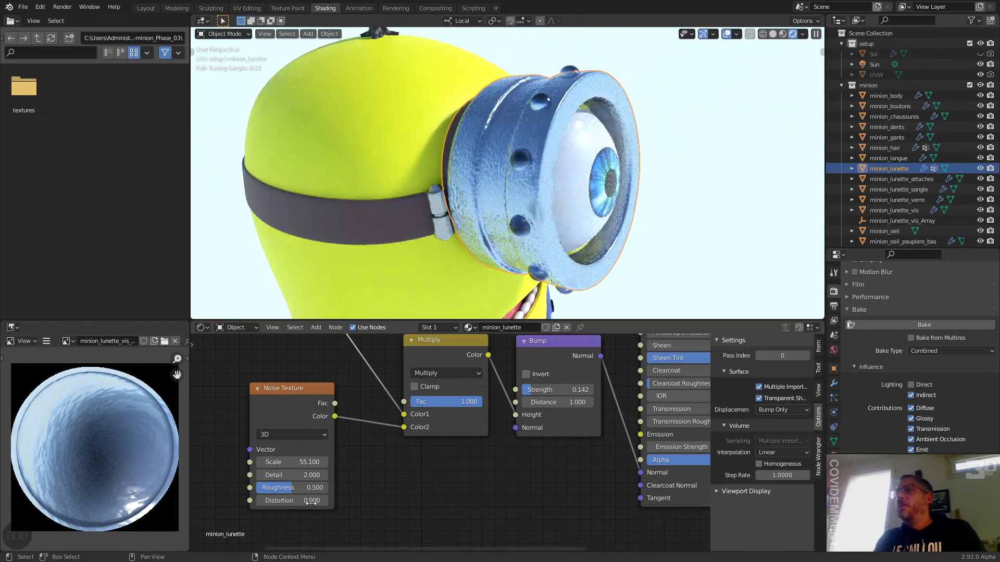
- Set the goggle frame's Bump strength to 0.070, deselect the frame and check the relief on the whole character
middle_drag(606, 464, 492, 472)
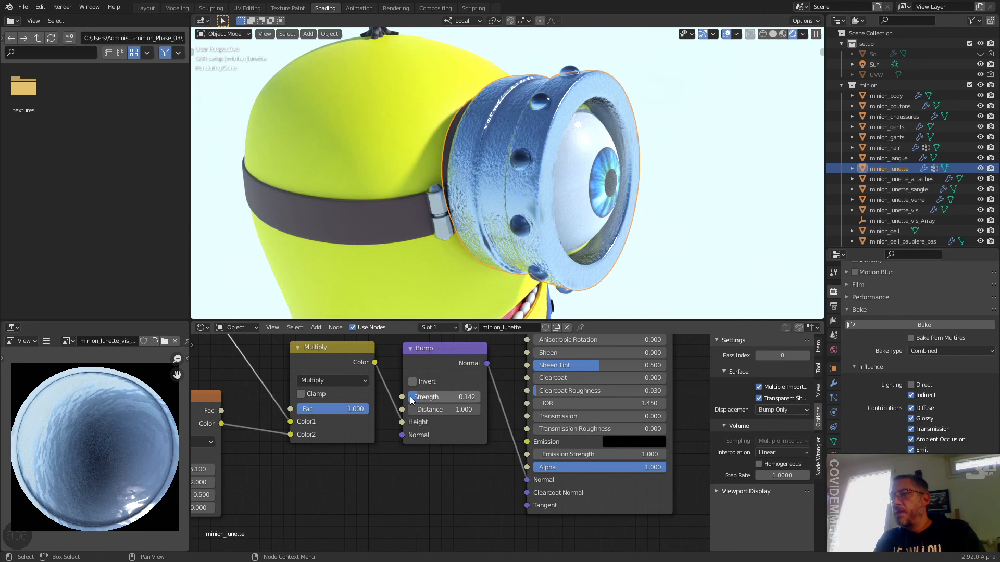
click(445, 395)
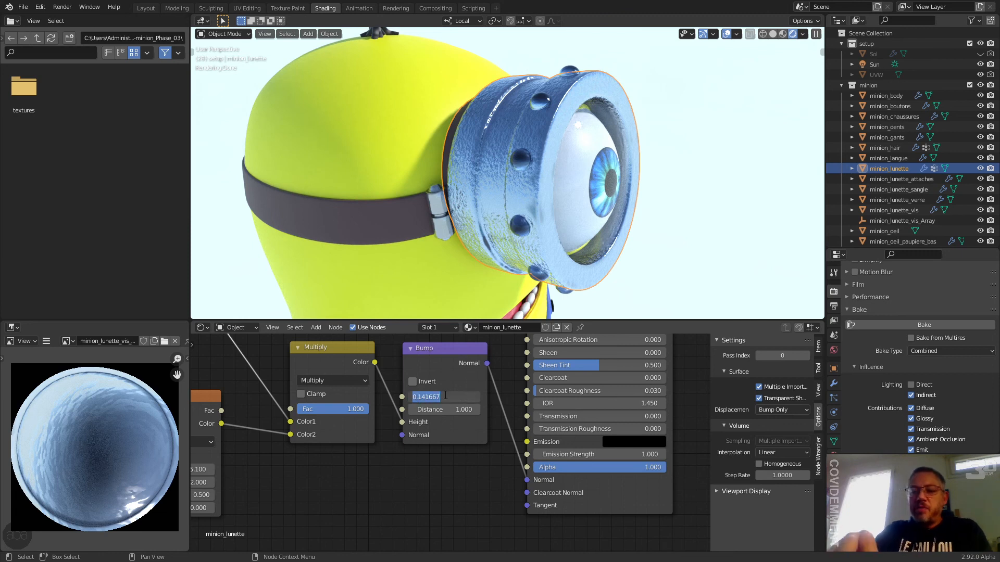
key(BackSpace)
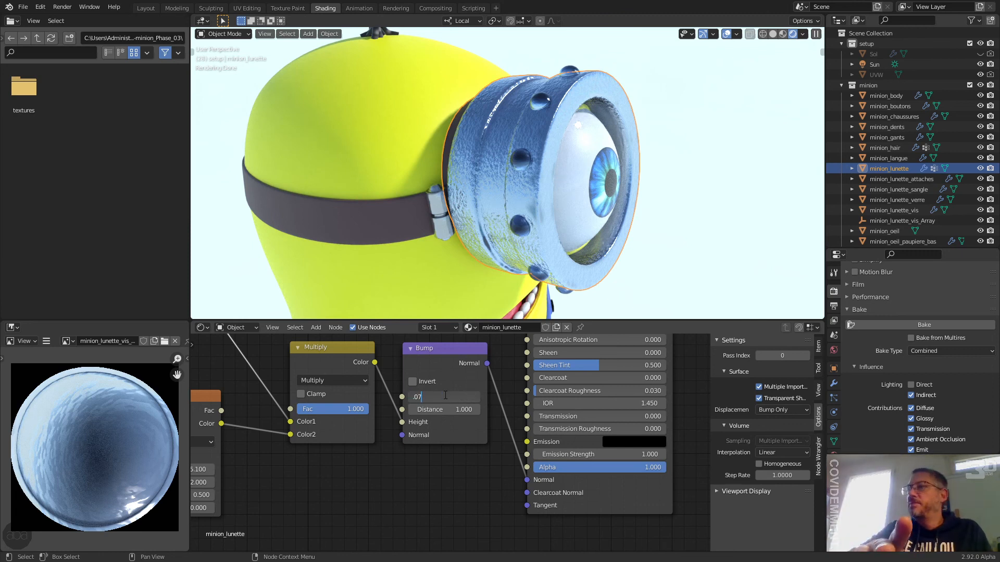
text(.07)
key(Return)
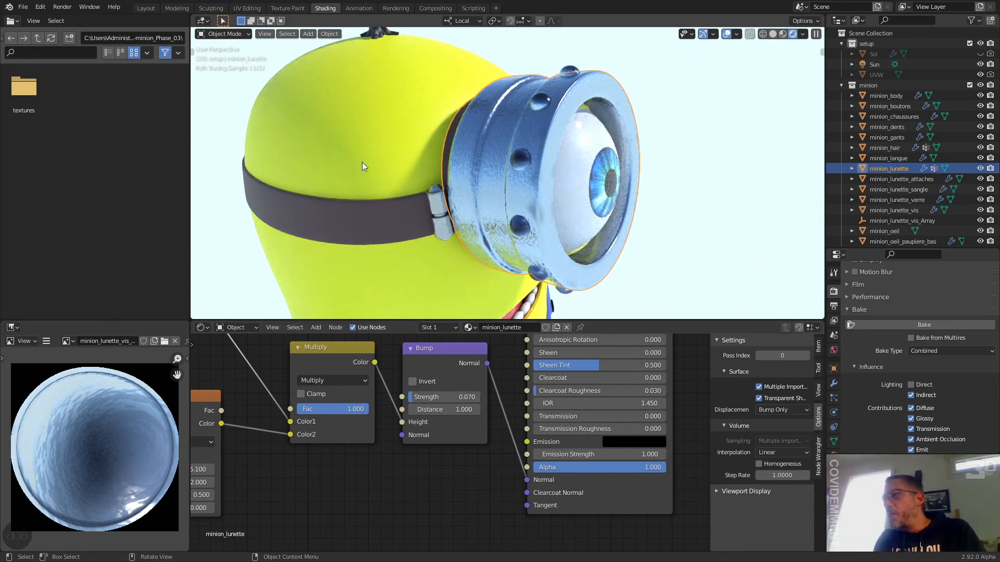
click(666, 170)
mouse_move(666, 169)
middle_down()
mouse_move(650, 158)
mouse_move(649, 172)
middle_up()
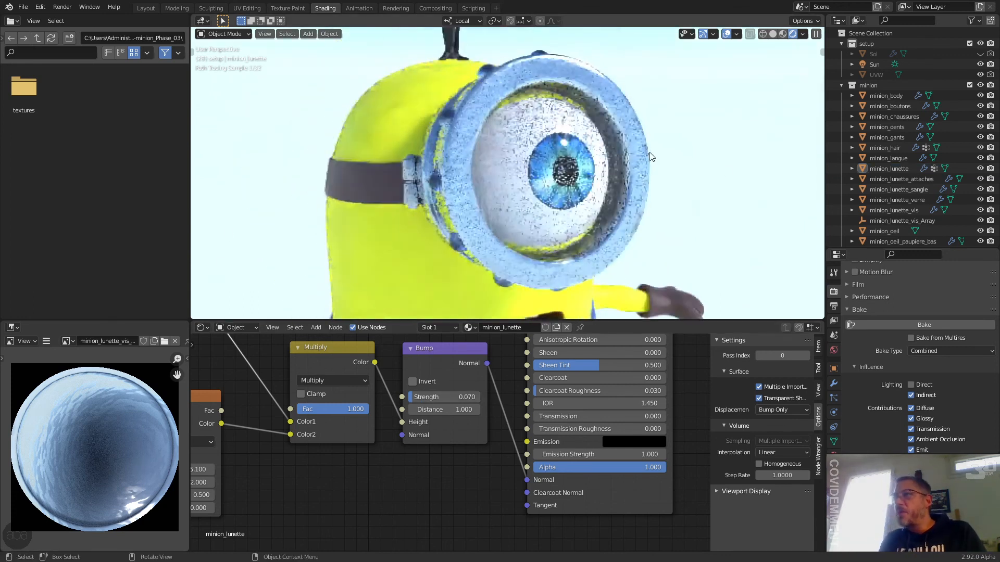
scroll(649, 172, down, 2)
scroll(645, 171, down, 2)
middle_drag(620, 220, 621, 172)
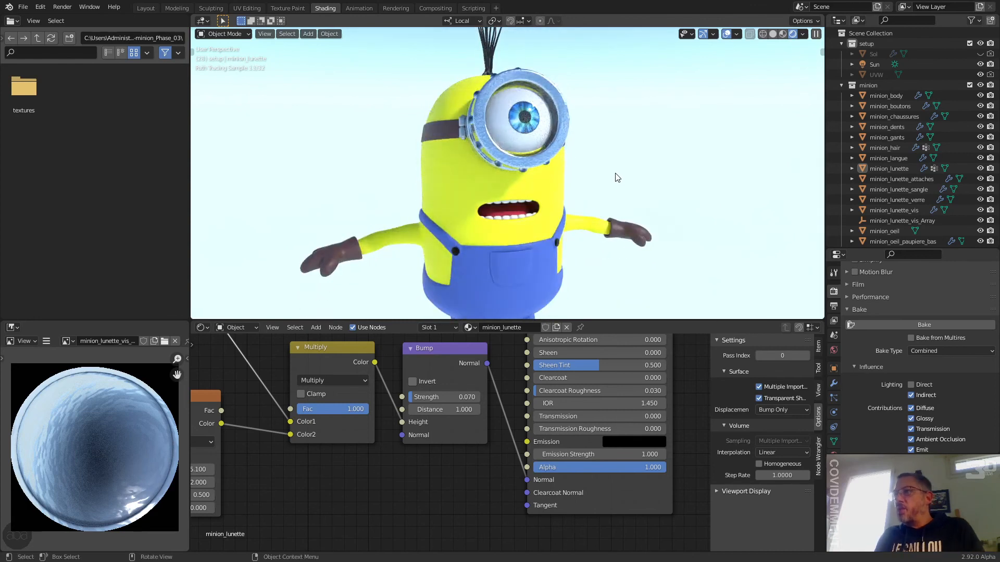